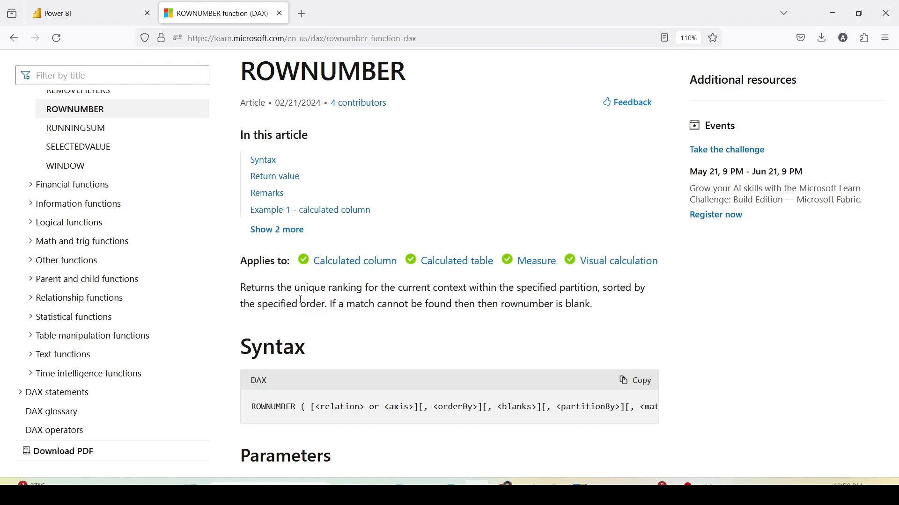
Step: Examine the ROWNUMBER documentation for its syntax, where it applies, and the definitions of its parameters
scroll(322, 277, down, 3)
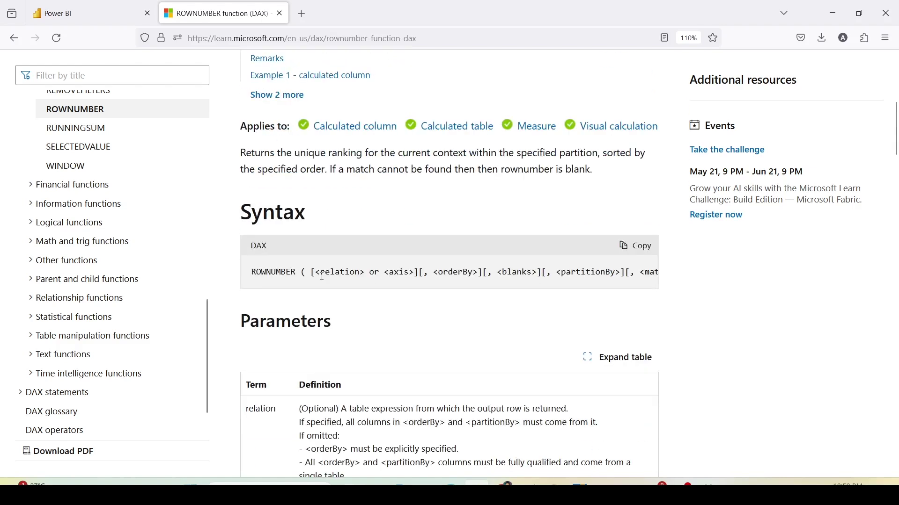
mouse_move(241, 262)
mouse_down()
mouse_move(293, 280)
mouse_move(413, 281)
mouse_up()
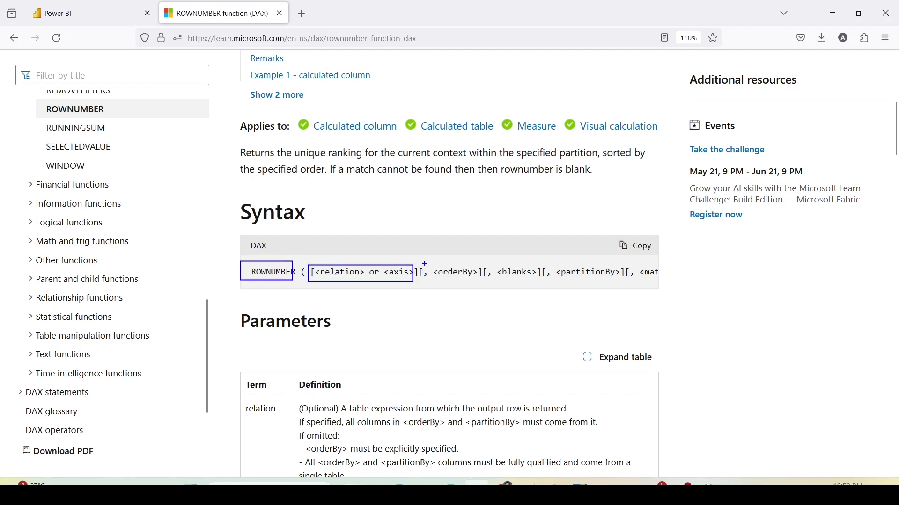
mouse_move(421, 262)
mouse_down()
mouse_move(476, 284)
mouse_move(625, 280)
mouse_up()
key(Escape)
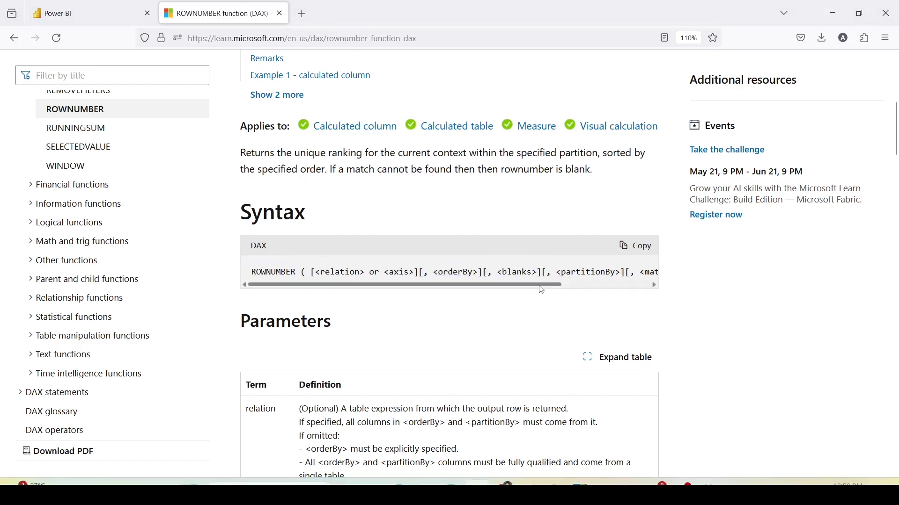
drag(538, 288, 428, 300)
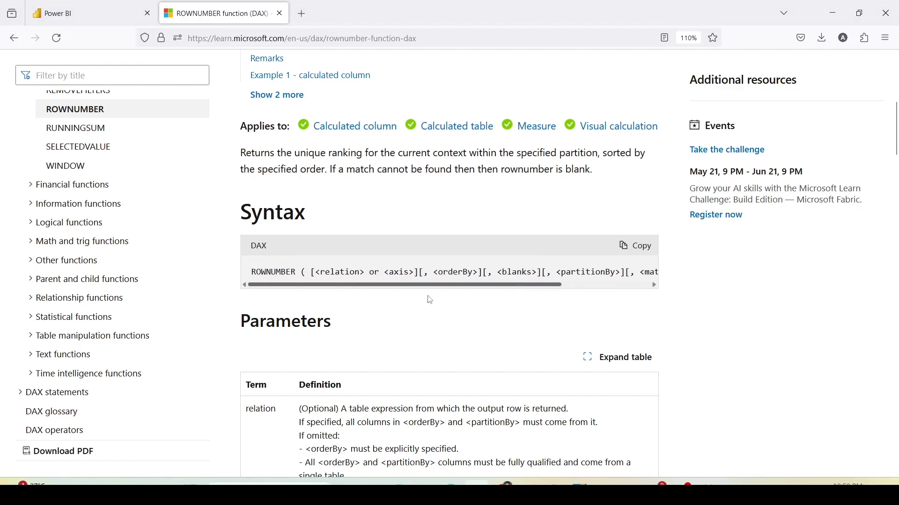
scroll(421, 274, down, 7)
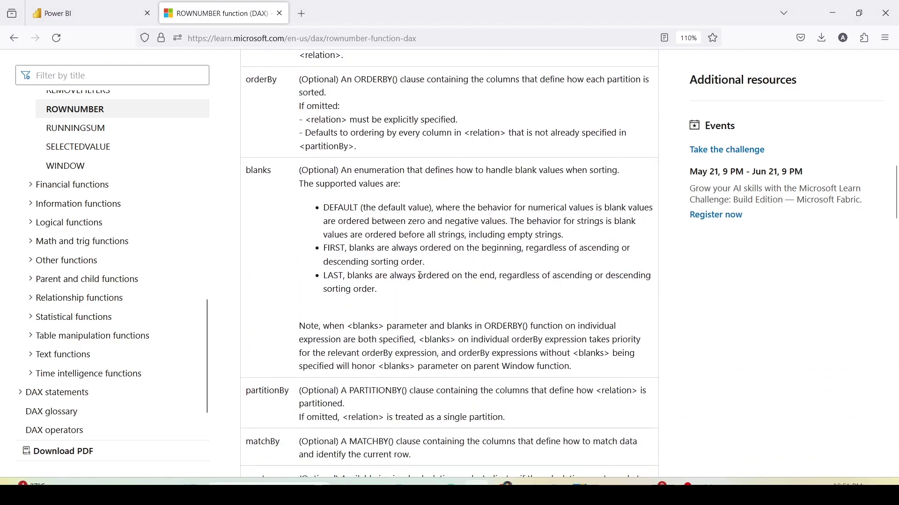
scroll(420, 276, up, 10)
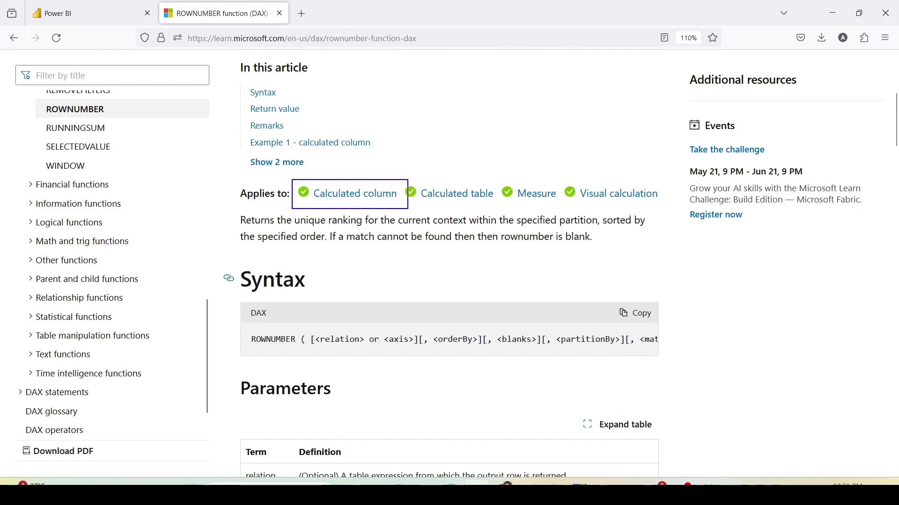
drag(408, 208, 399, 205)
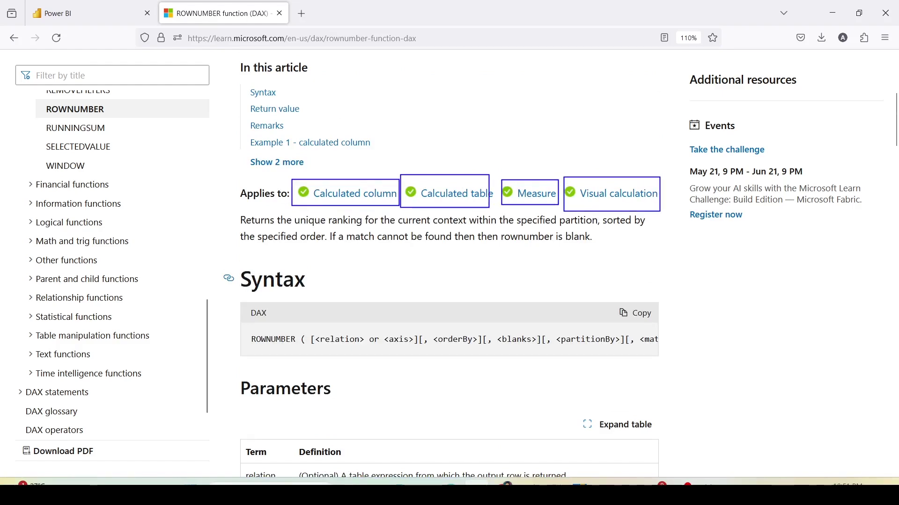
scroll(461, 217, down, 8)
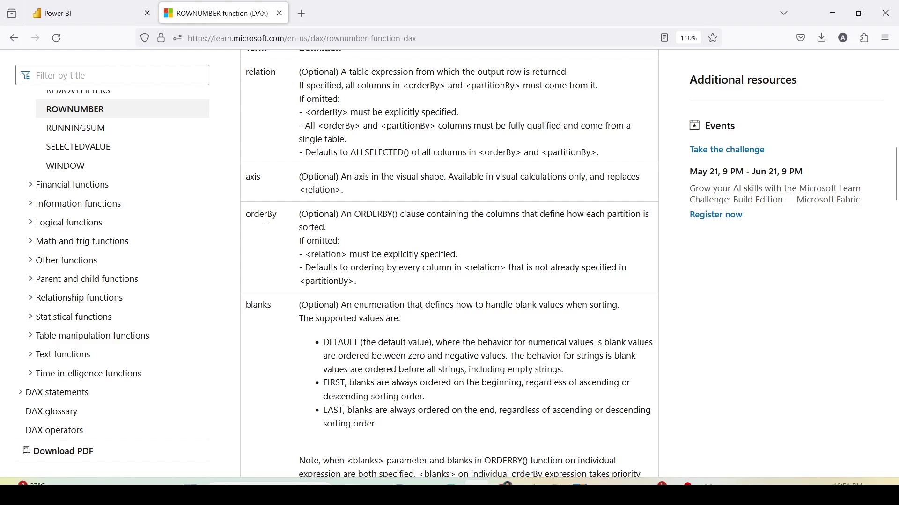
scroll(264, 220, down, 3)
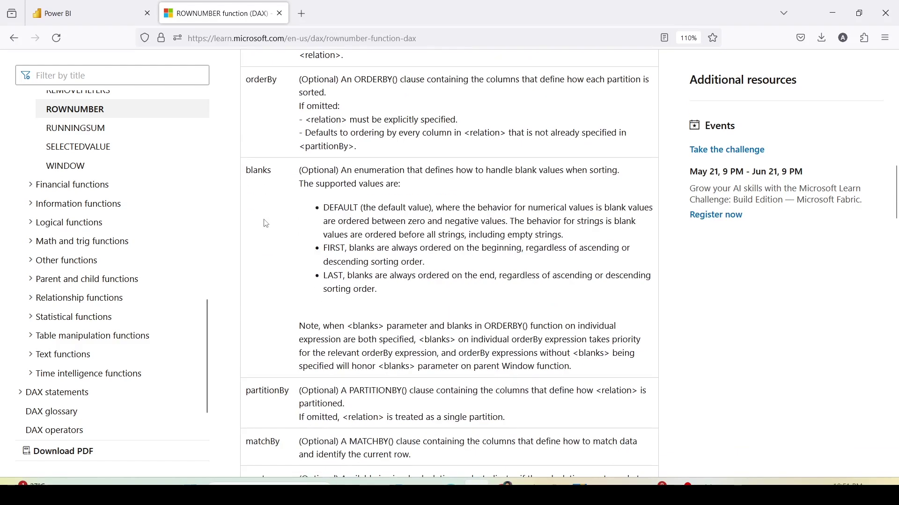
scroll(266, 224, down, 3)
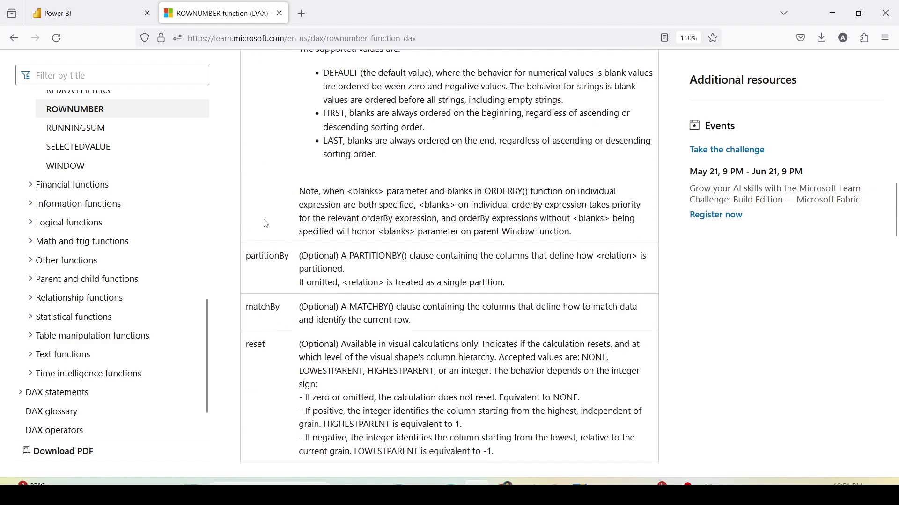
scroll(266, 224, down, 2)
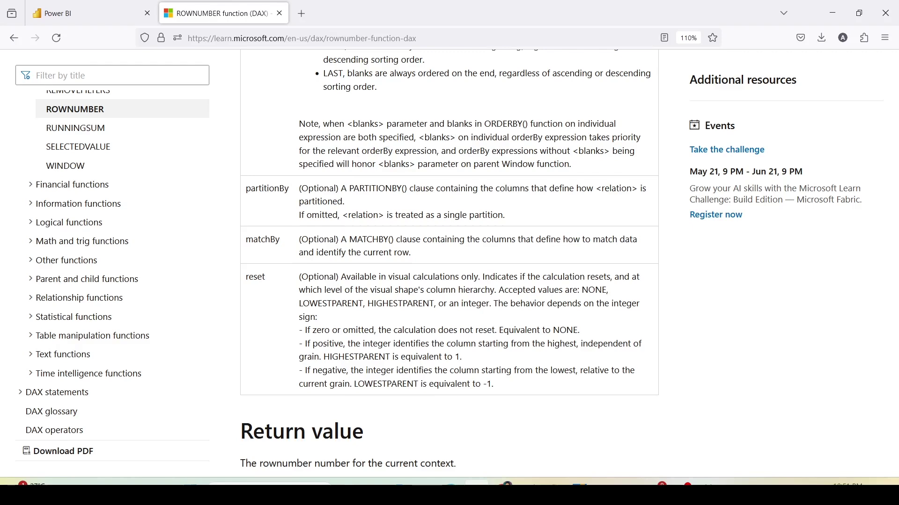
Step: Switch to Power BI Desktop and place the Item table's Brand field as an enlarged visual on a new report page
key(alt+Tab)
key(alt+Tab)
key(alt+Tab)
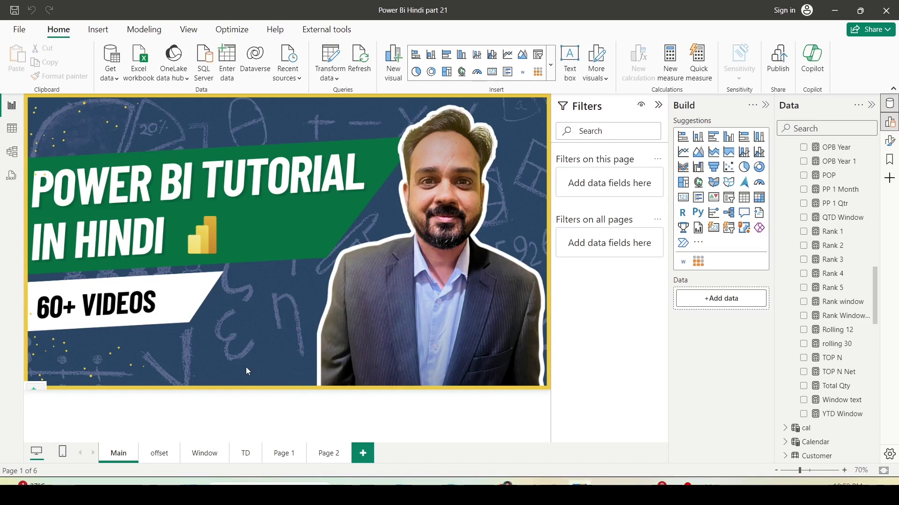
click(363, 453)
scroll(835, 325, down, 7)
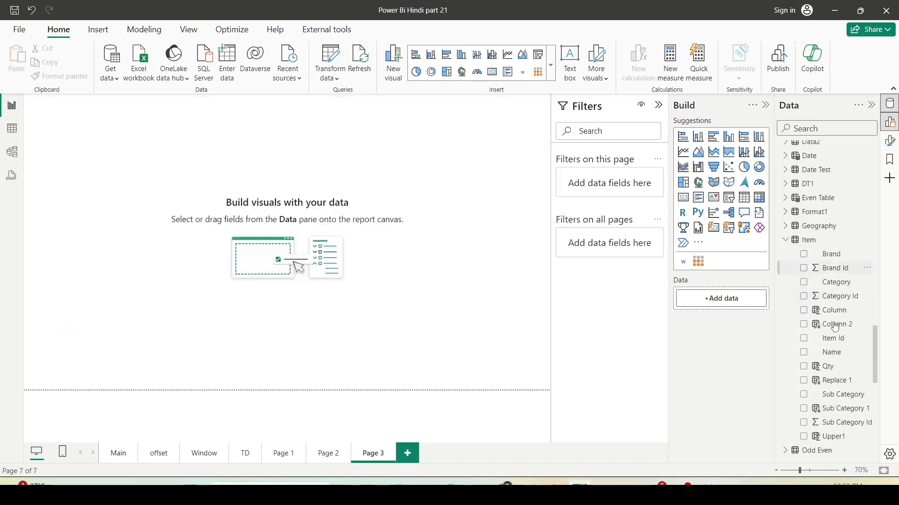
drag(830, 194, 127, 181)
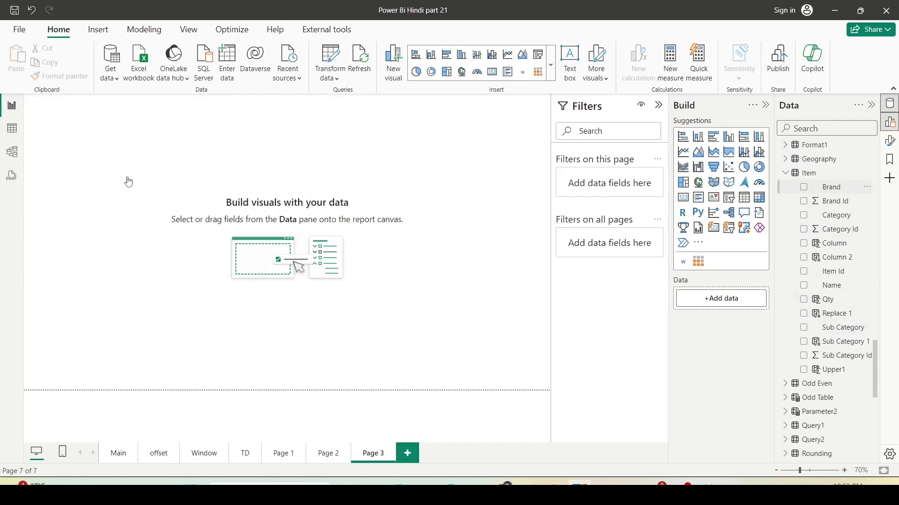
drag(189, 239, 146, 305)
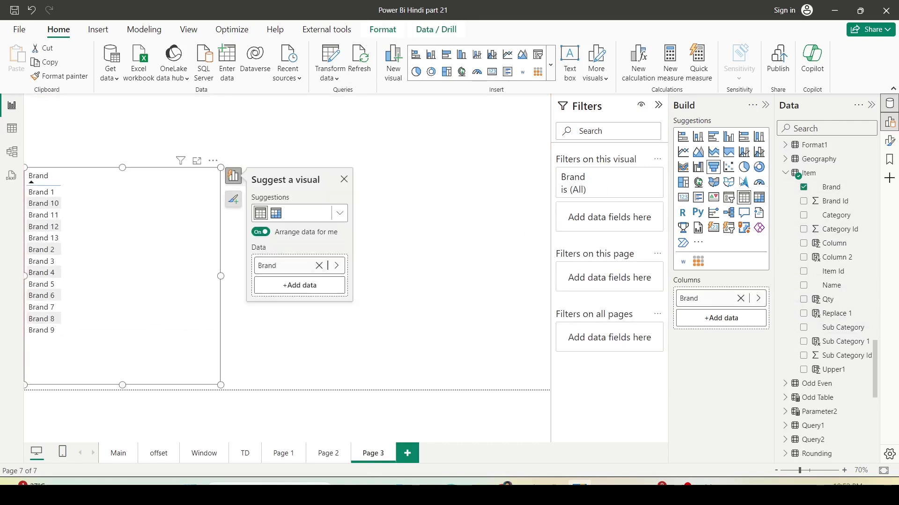
Step: Add the KPI table's Net measure to the Brand visual and display it as a wider table visual
scroll(796, 192, up, 6)
scroll(797, 193, down, 5)
scroll(797, 193, up, 15)
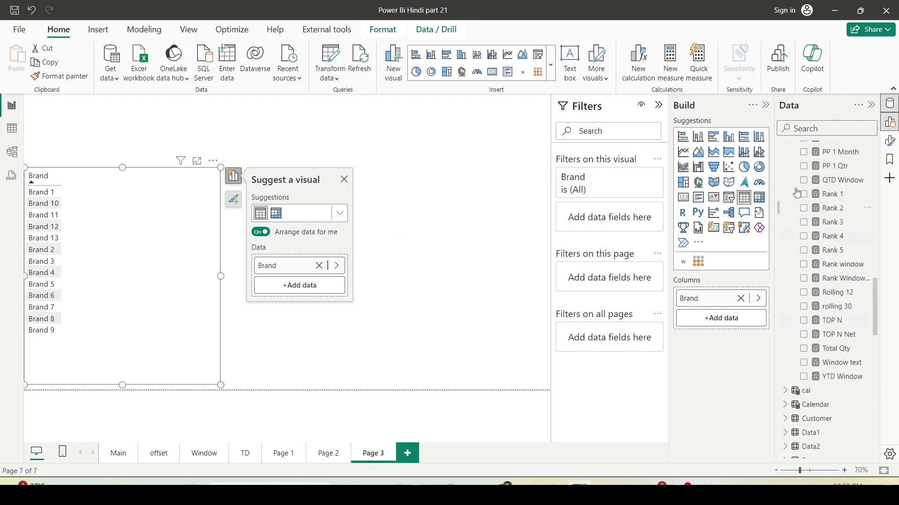
scroll(797, 192, up, 10)
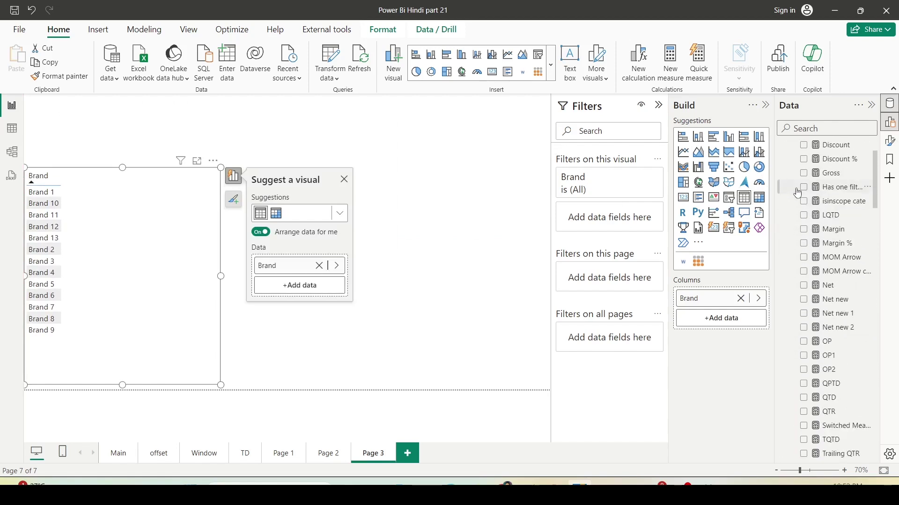
drag(828, 344, 136, 230)
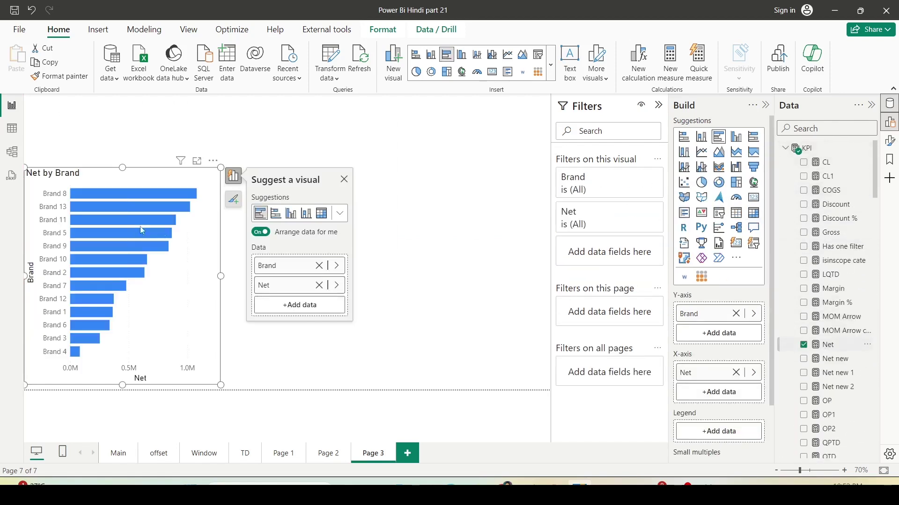
click(338, 216)
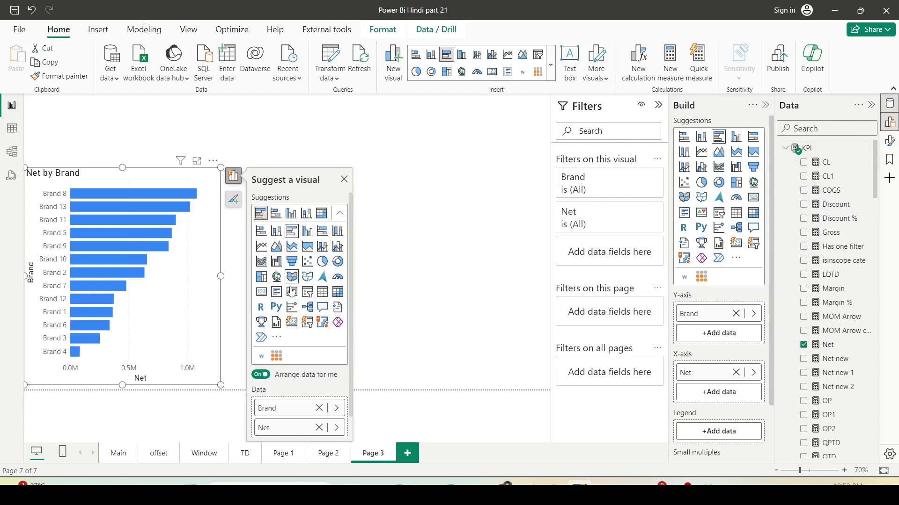
click(322, 292)
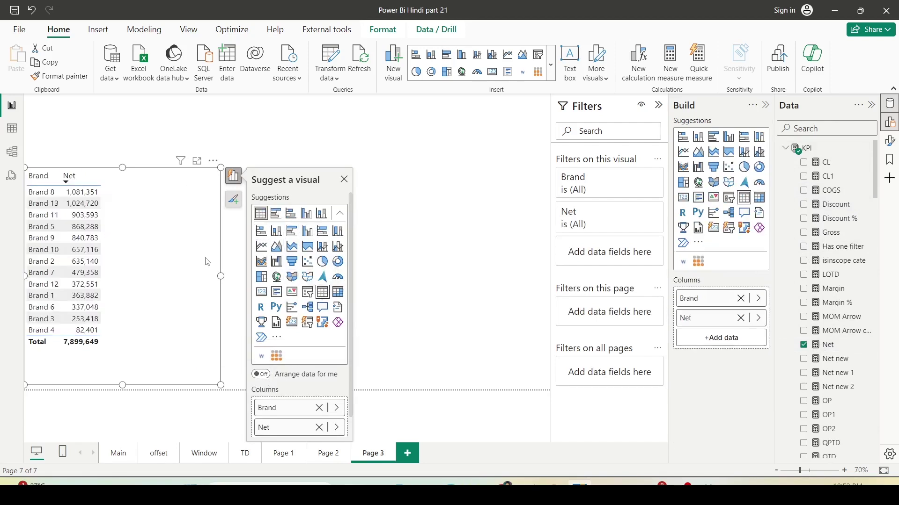
drag(221, 276, 367, 281)
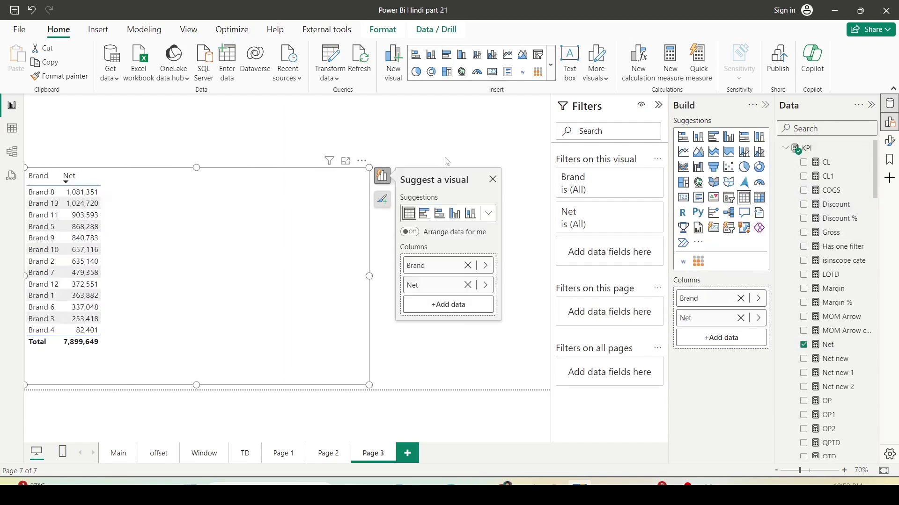
click(457, 131)
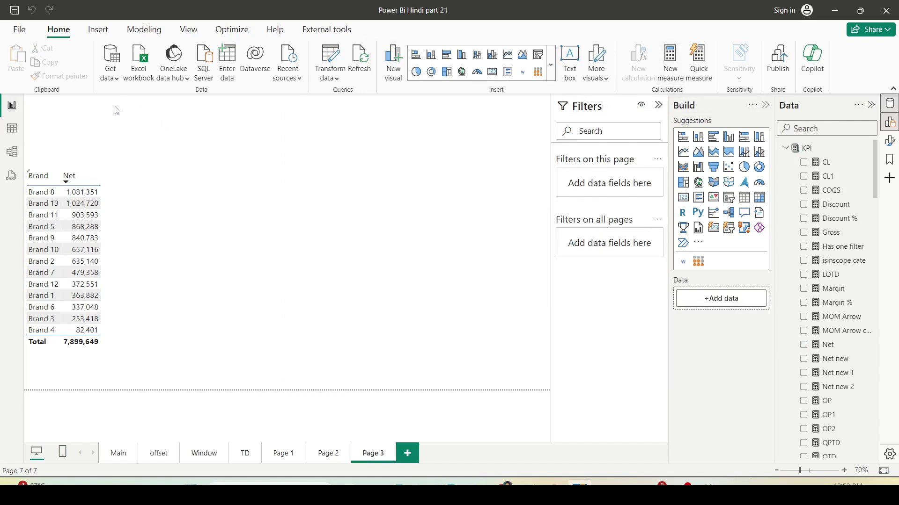
Step: Create a new measure named Row1 and begin its formula with the ROWNUMBER function
drag(145, 107, 29, 111)
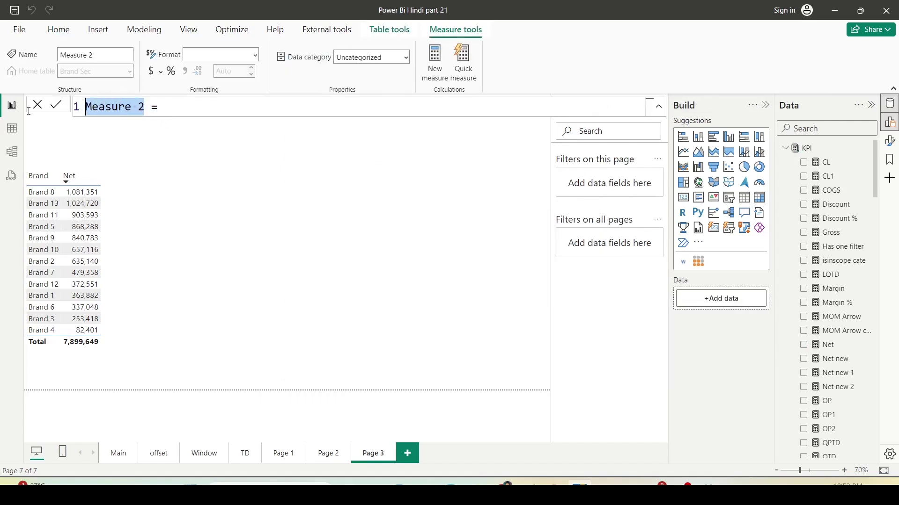
text(R)
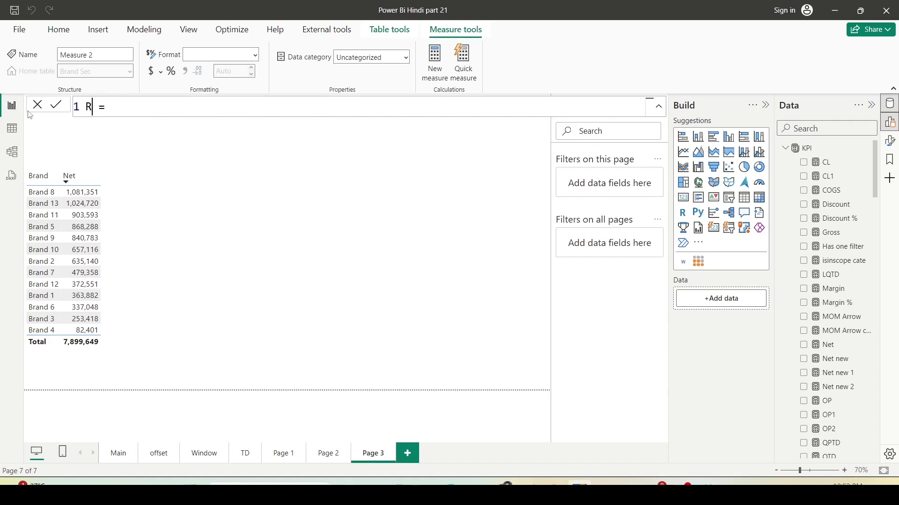
text(ow1)
key(End)
text(row)
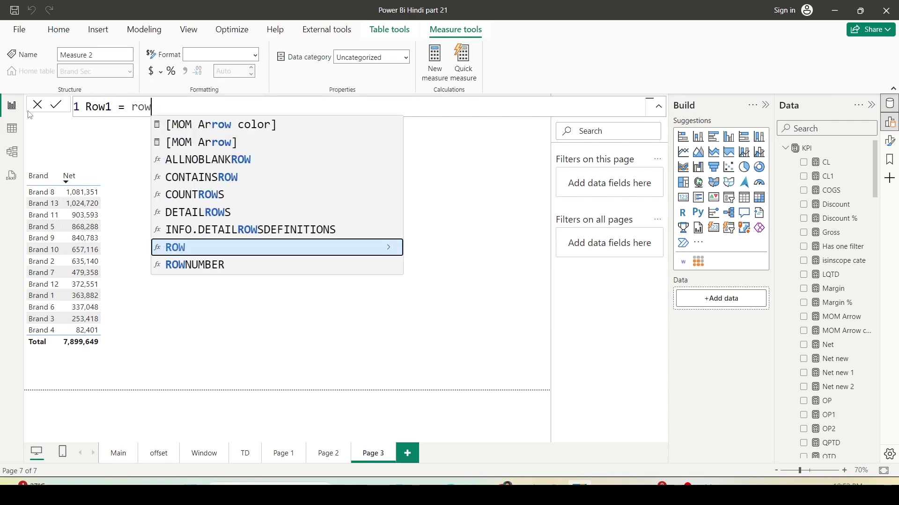
key(Down)
key(Tab)
Step: Enter ALLSELECTED('Item'[Brand]) as the relation argument of ROWNUMBER in the Row1 formula
text(alls)
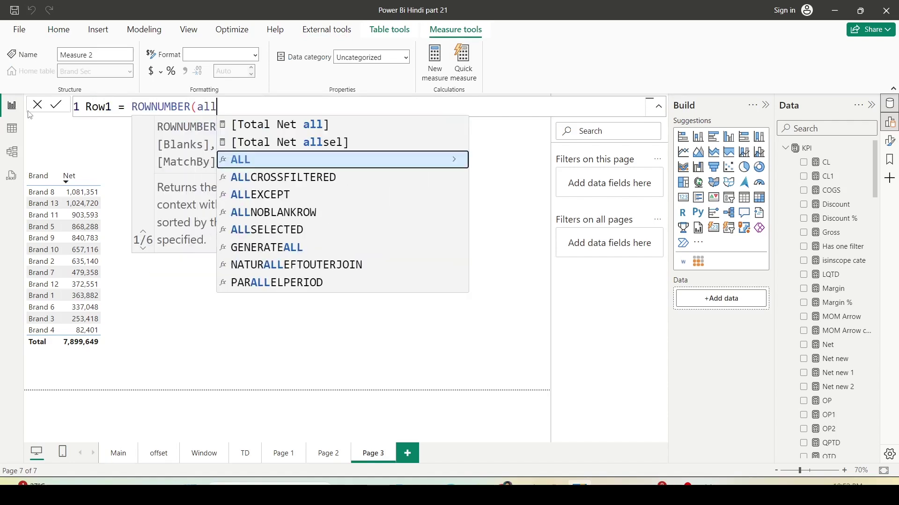
key(Tab)
text(it)
key(Down)
key(Down)
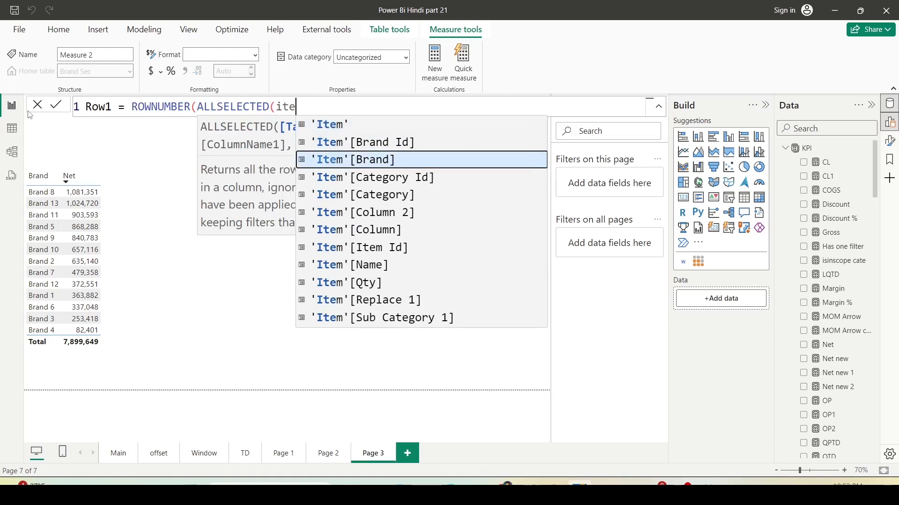
key(Tab)
text(), or)
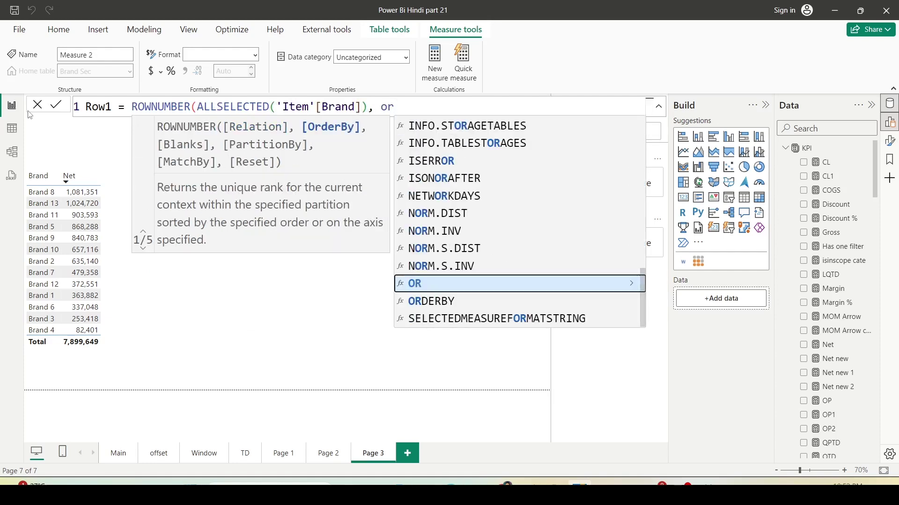
Step: Complete the Row1 formula with ORDERBY([Net],DESC) as the sort argument and commit the measure
key(Down)
key(Tab)
text([net)
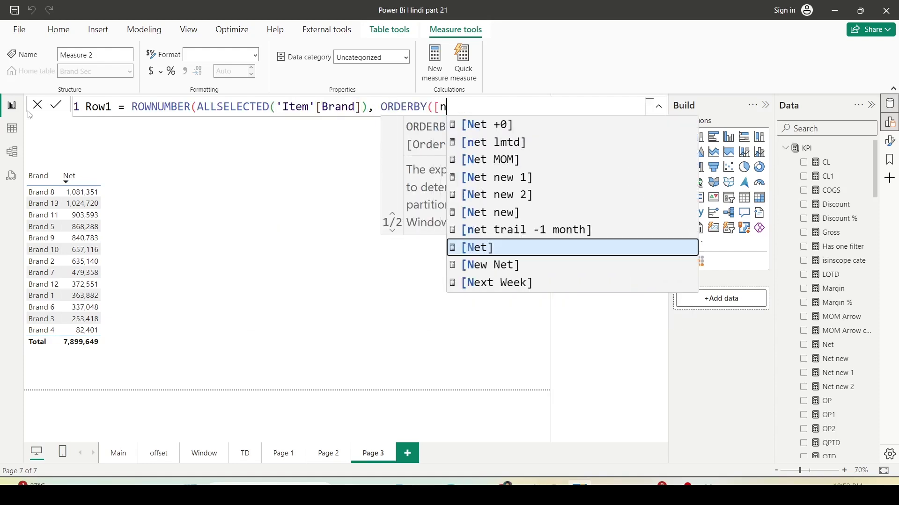
key(Tab)
text(,de)
key(Down)
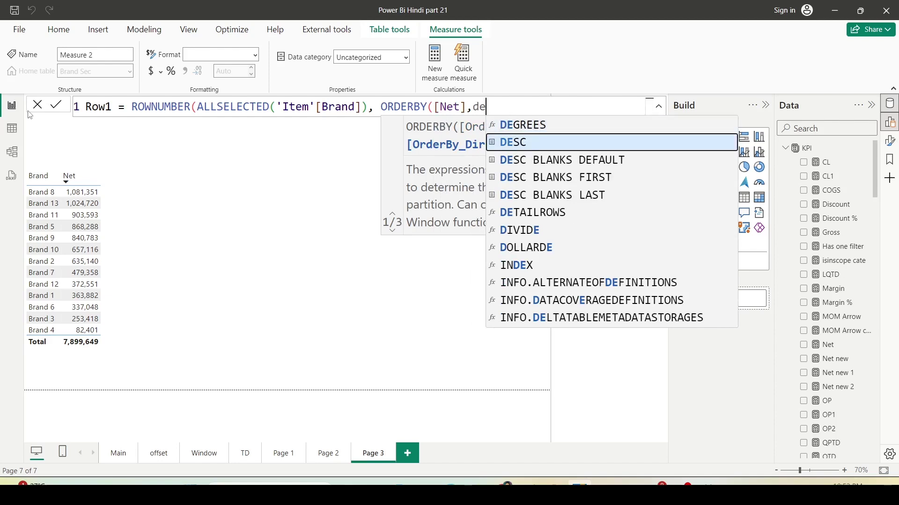
key(Tab)
text()))
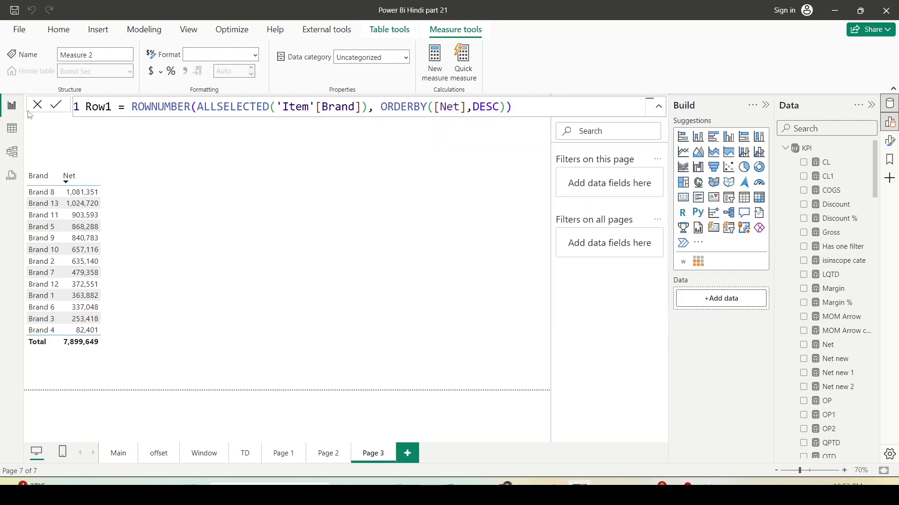
key(Return)
Step: Add the Row1 measure to the Brand and Net table, and narrow the table to fit its columns
scroll(802, 303, down, 10)
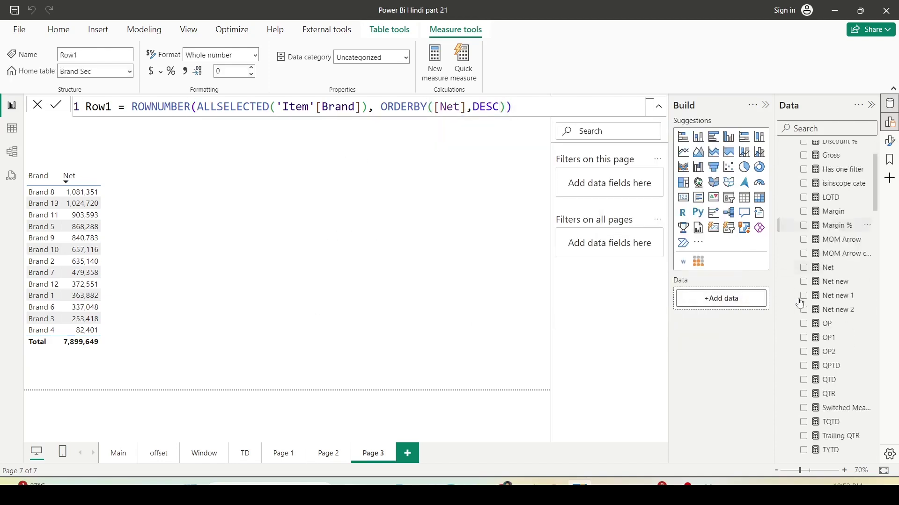
scroll(802, 303, down, 3)
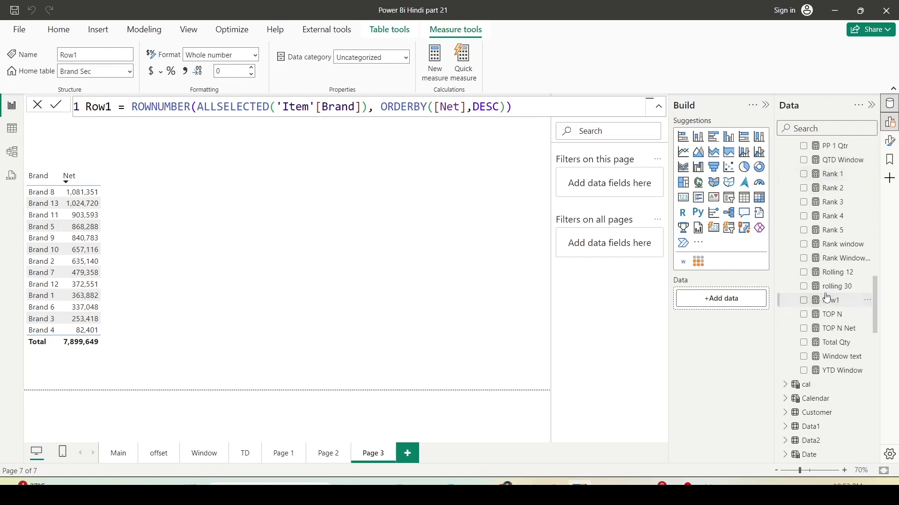
drag(828, 300, 194, 227)
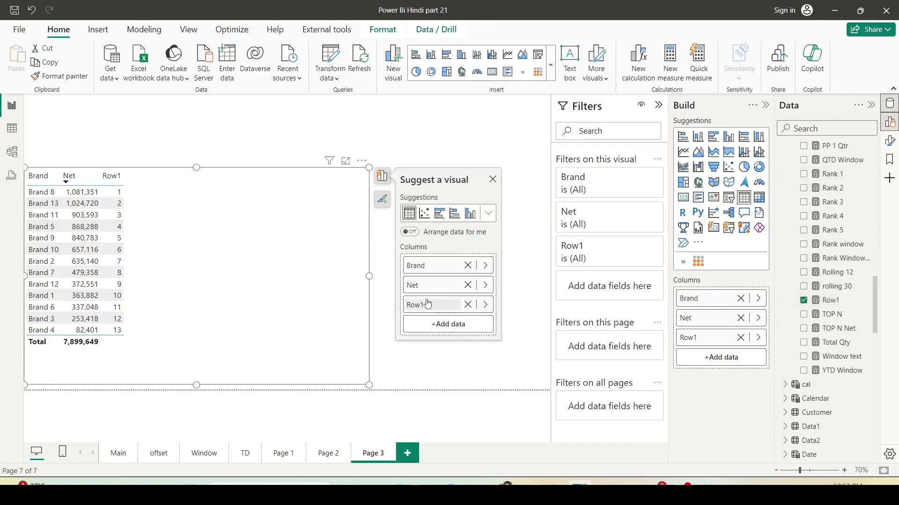
drag(369, 276, 162, 276)
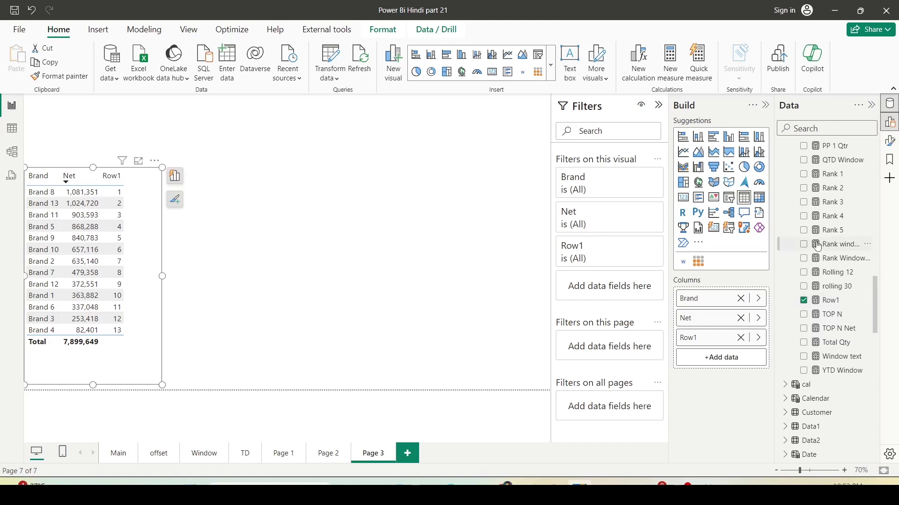
Step: Create a second table from the Sales Brand and City columns beside the existing table, and widen it
scroll(842, 270, down, 6)
scroll(842, 271, down, 10)
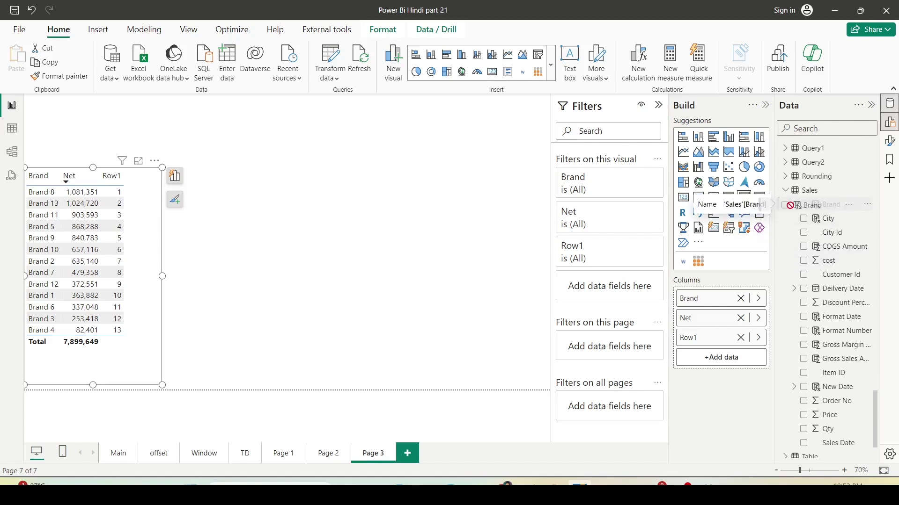
drag(835, 206, 285, 213)
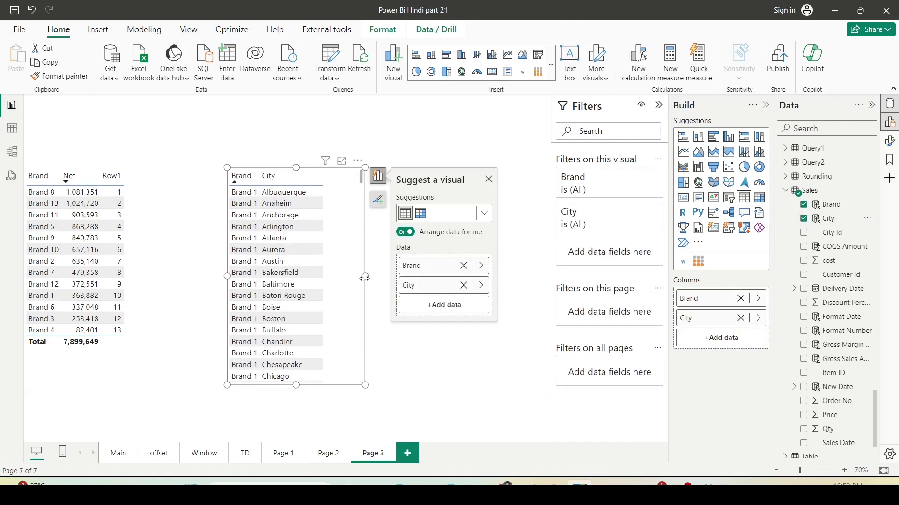
drag(364, 277, 528, 277)
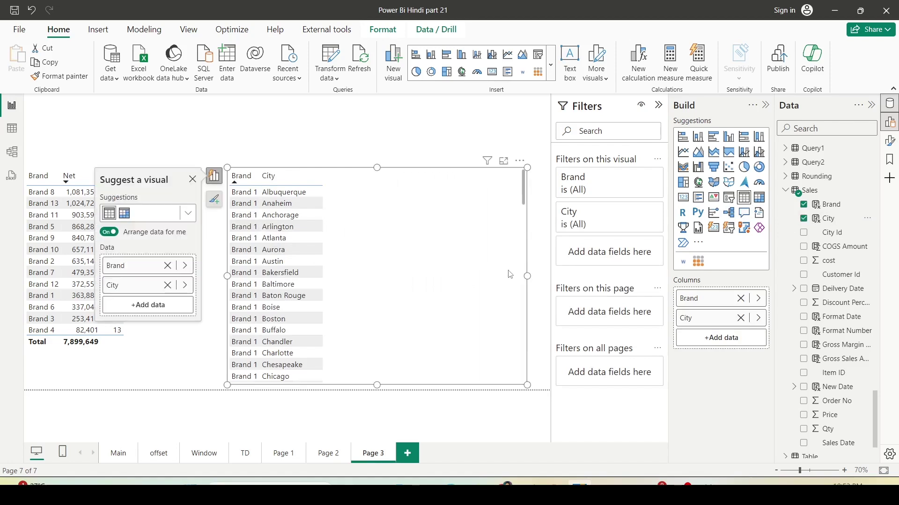
click(829, 204)
click(828, 218)
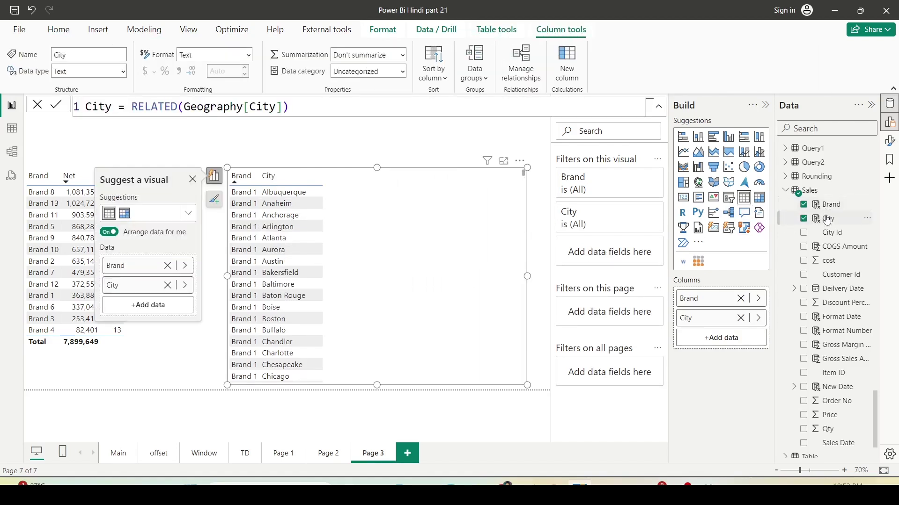
Step: Add the Sales Qty column to the Brand and City visual, and turn the resulting bar chart back into a table
scroll(827, 351, down, 2)
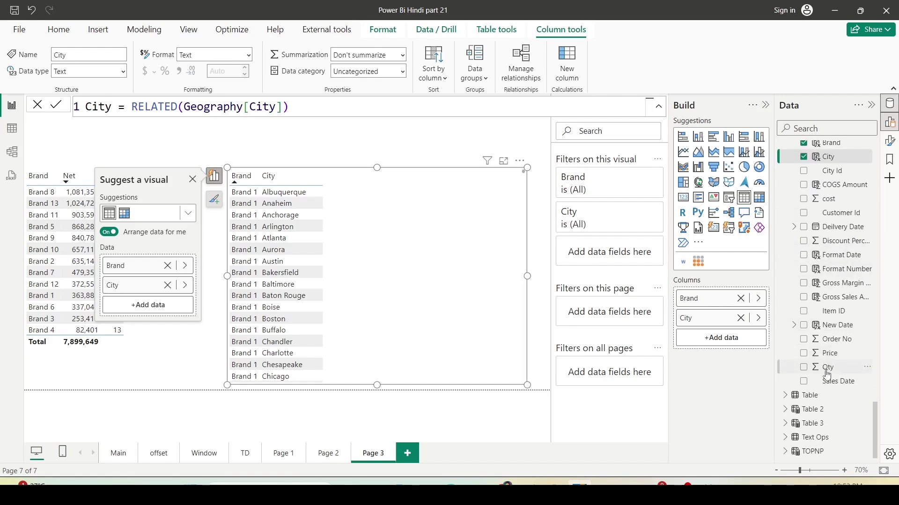
drag(827, 367, 412, 256)
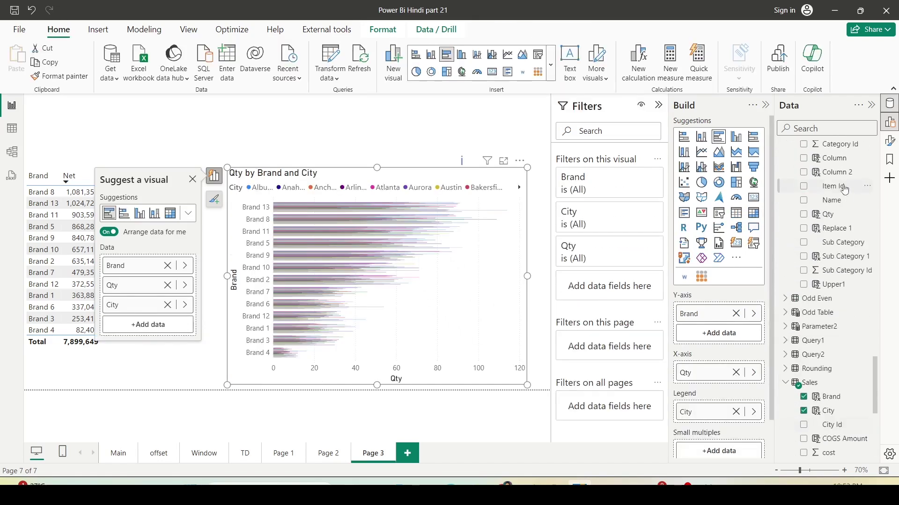
scroll(843, 206, up, 5)
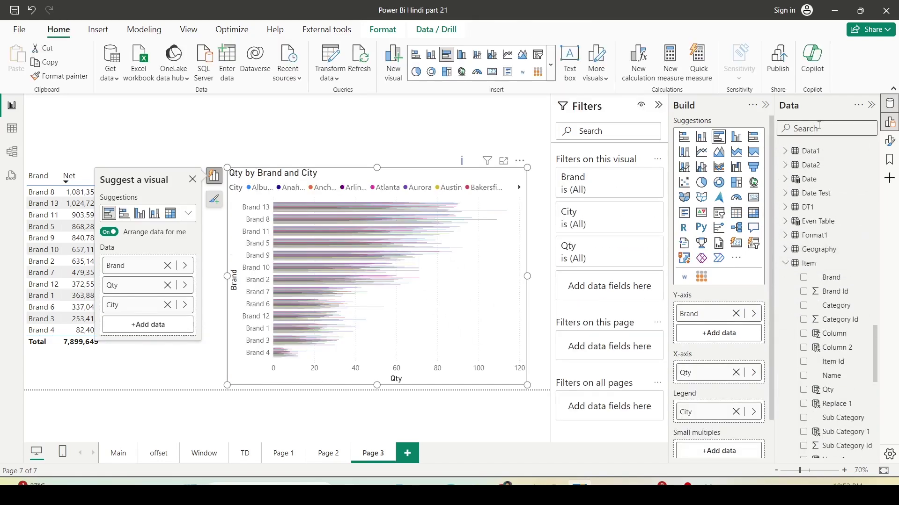
click(735, 214)
Step: Search the data fields for "total qt" and add the Total Qty measure to the Brand, City and Qty table
click(812, 128)
text(to)
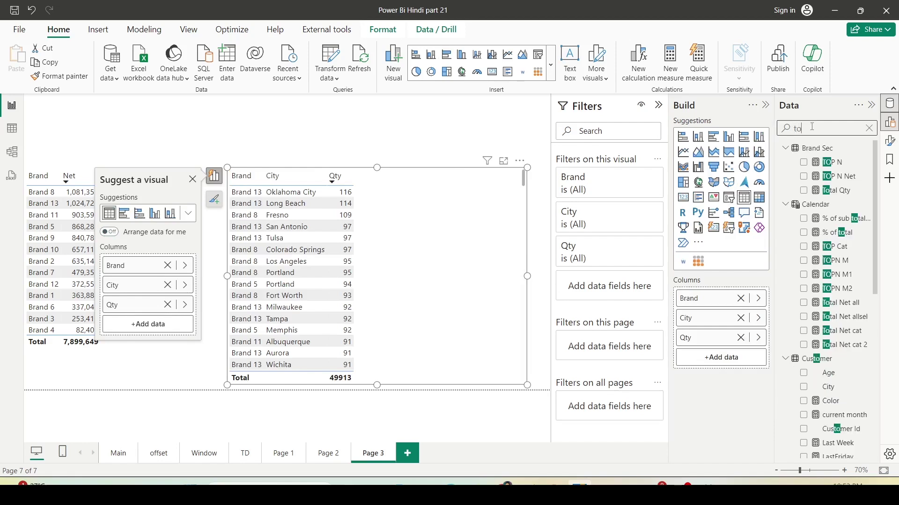
text(tal qt)
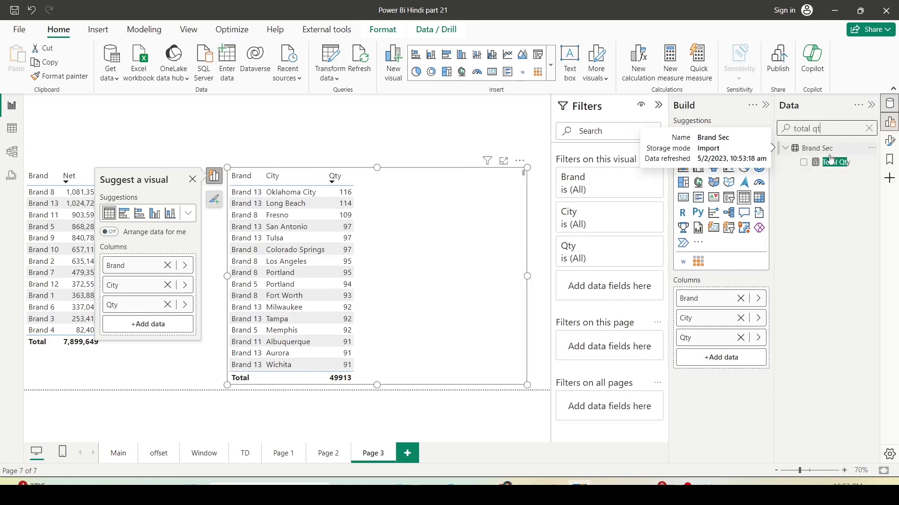
drag(835, 162, 424, 217)
Step: Create a new measure named Row2 and begin its formula with the ROWNUMBER function
click(257, 147)
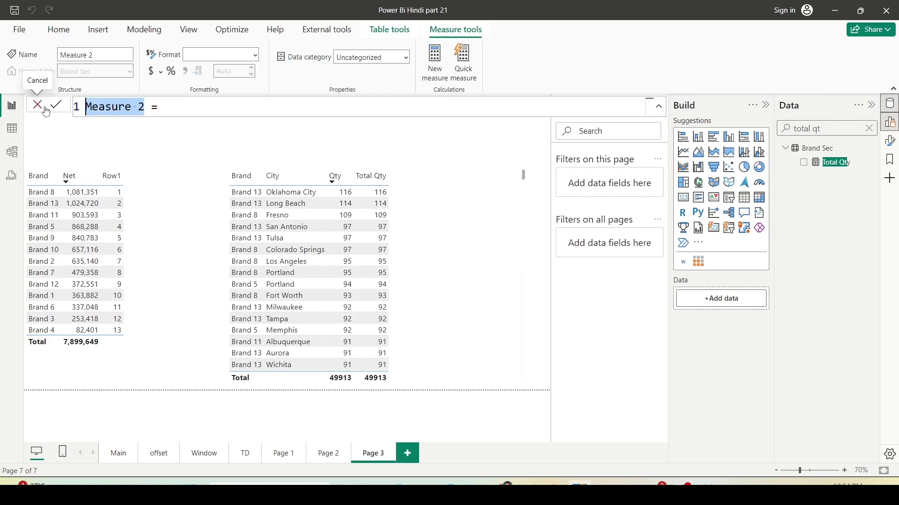
text(Row2 = )
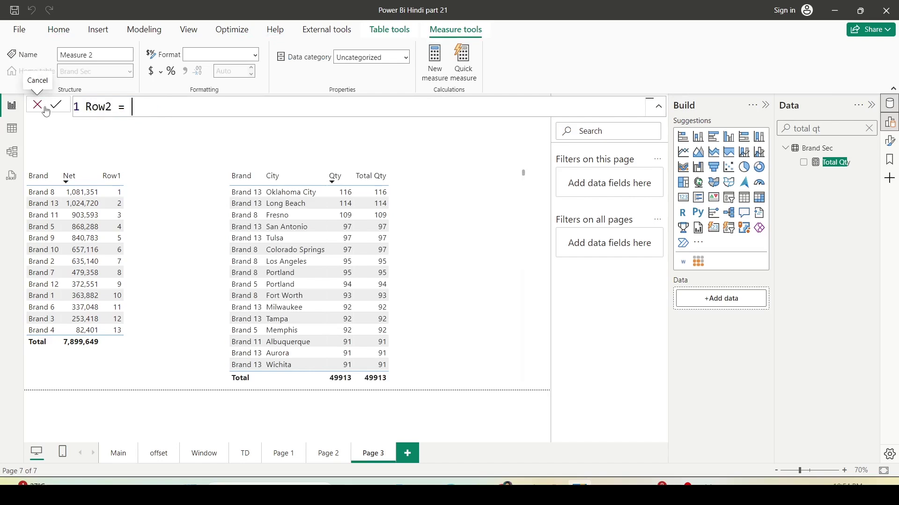
text(row)
key(Down)
key(Tab)
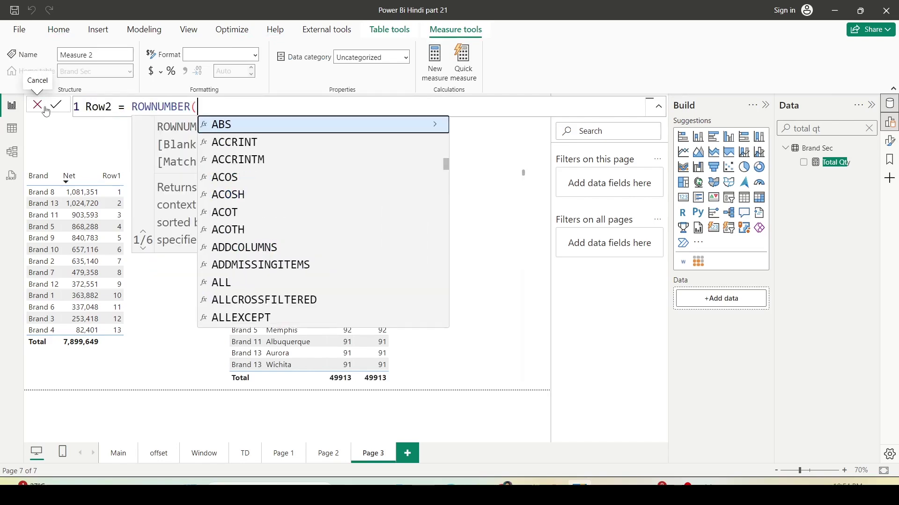
Step: Enter ALLSELECTED with Sales[Brand] and Sales[City] as the relation argument of ROWNUMBER in the Row2 formula
text(allsel)
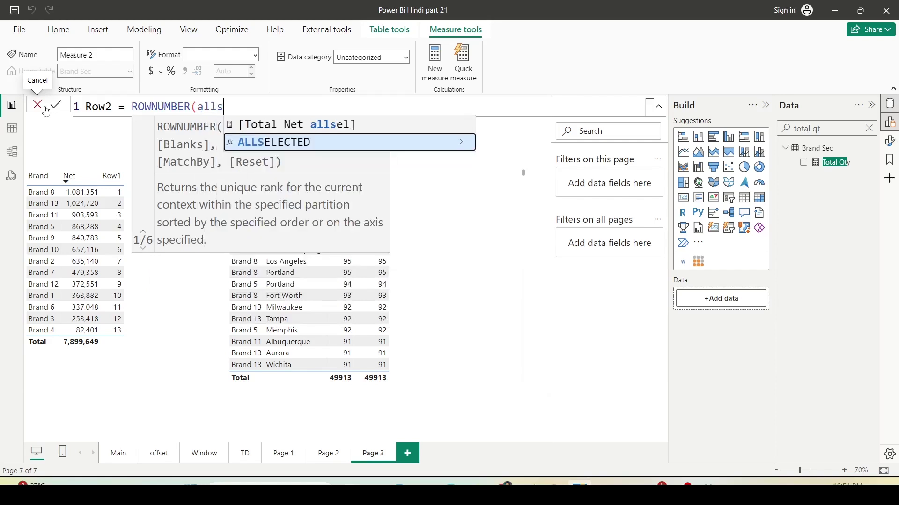
key(Tab)
text(sa)
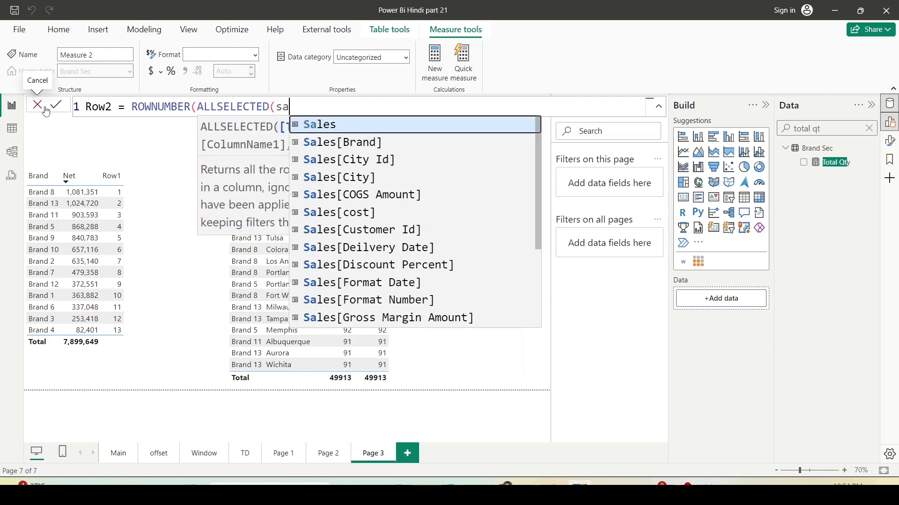
key(Down)
key(Tab)
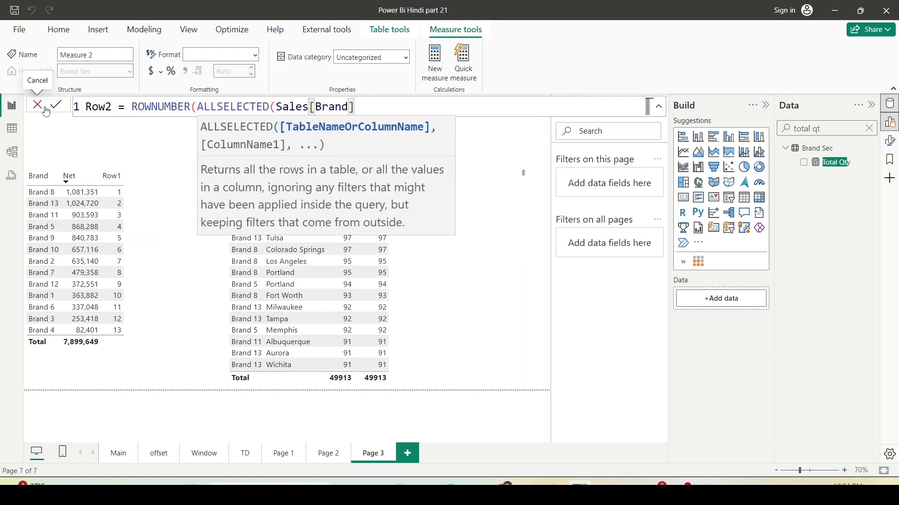
text(, sa)
key(Down)
key(Down)
key(Down)
key(Tab)
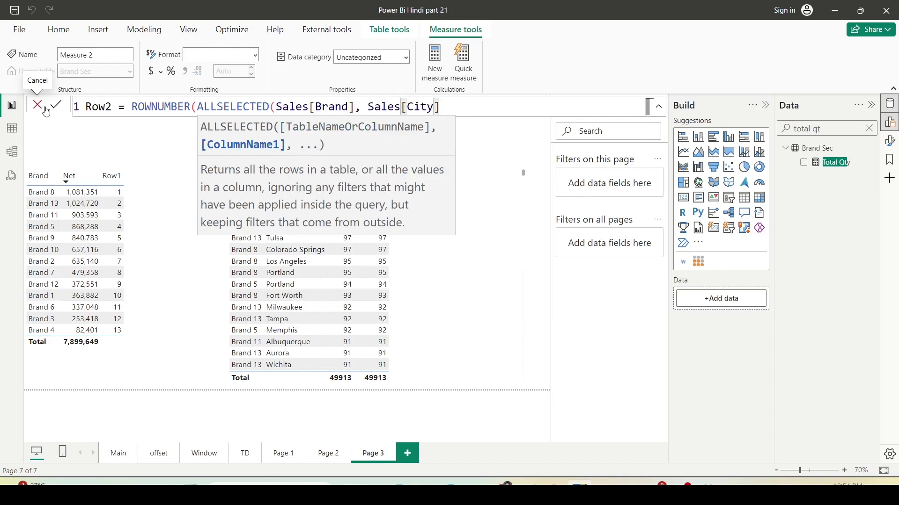
Step: Close and commit the Row2 formula without a sort argument, and add Row2 to the Brand and City table
text(),)
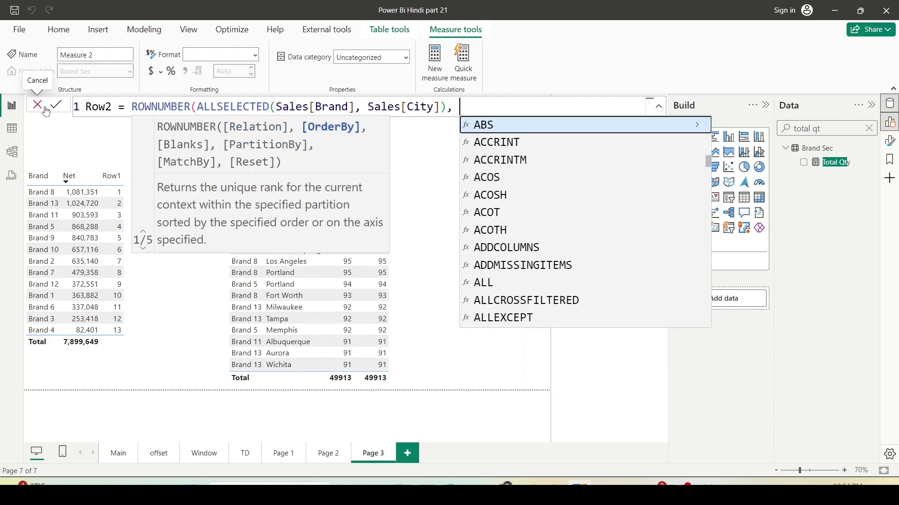
key(BackSpace)
key(BackSpace)
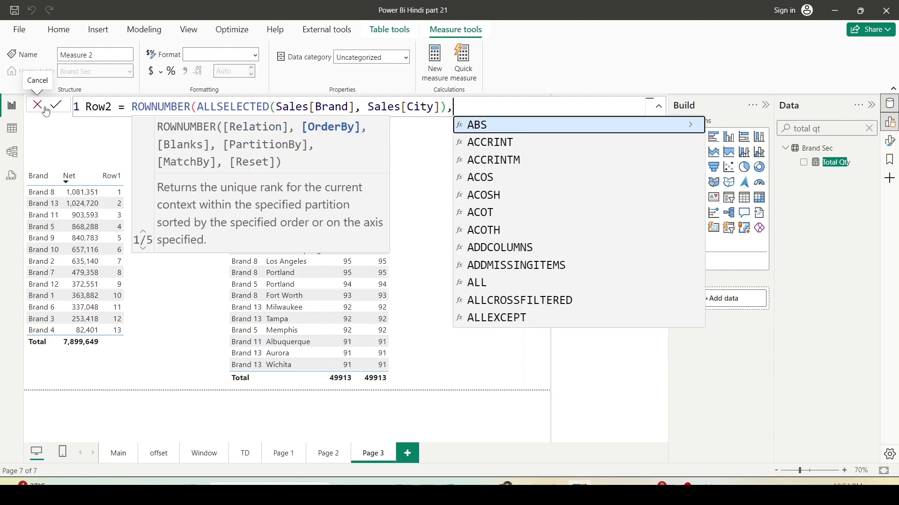
text())
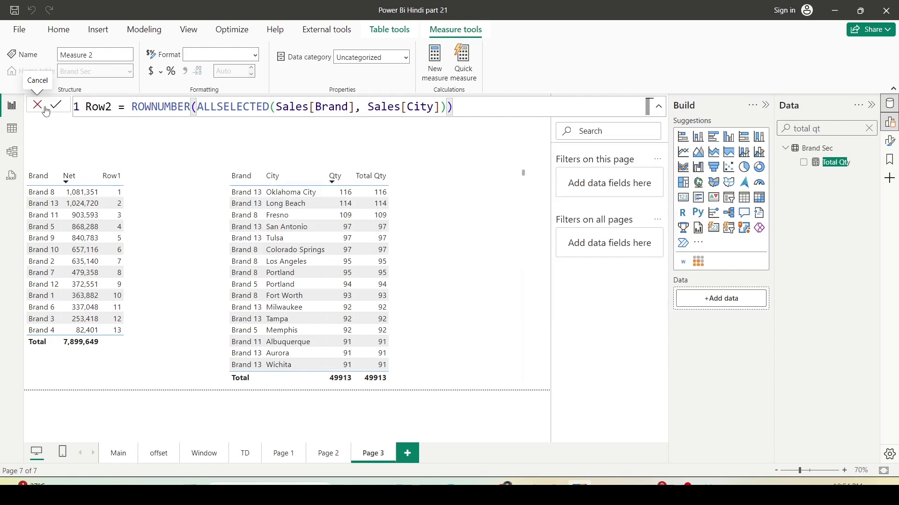
key(Return)
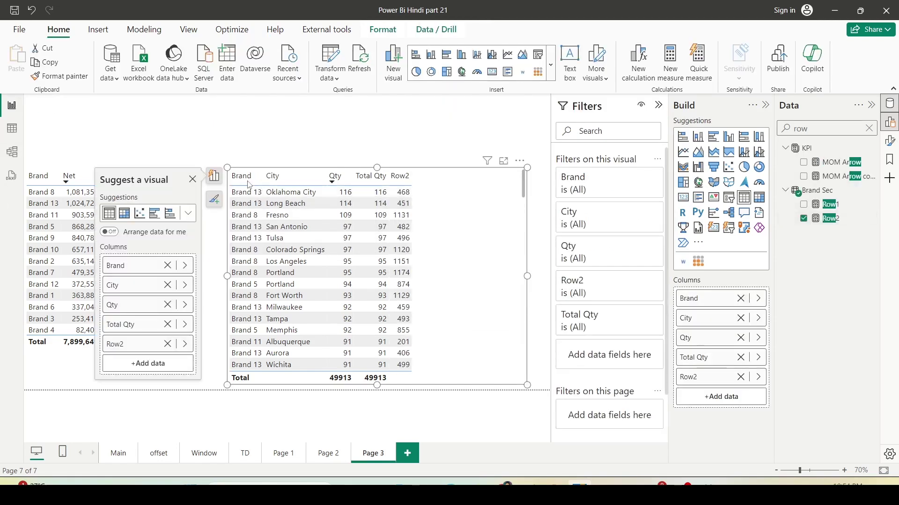
Step: Sort the Brand and City table by Brand, and switch the sorting to Row2 in ascending order
click(249, 184)
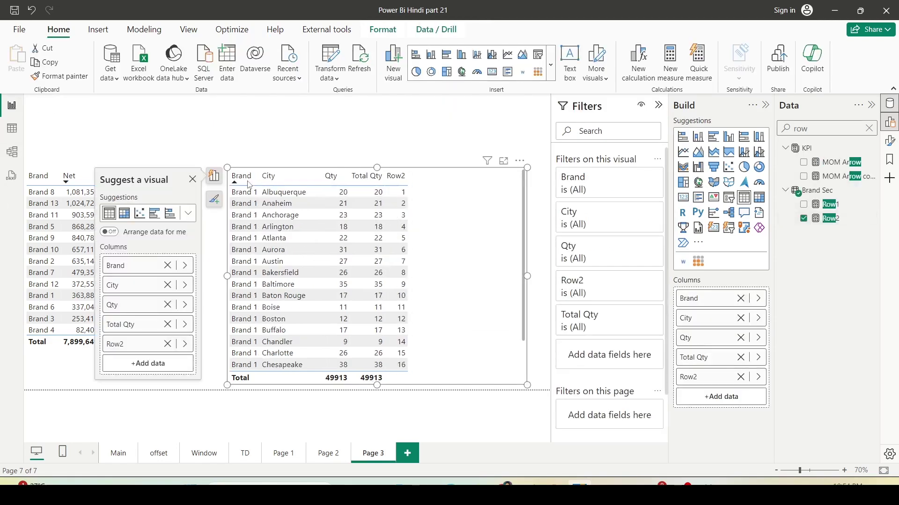
click(393, 186)
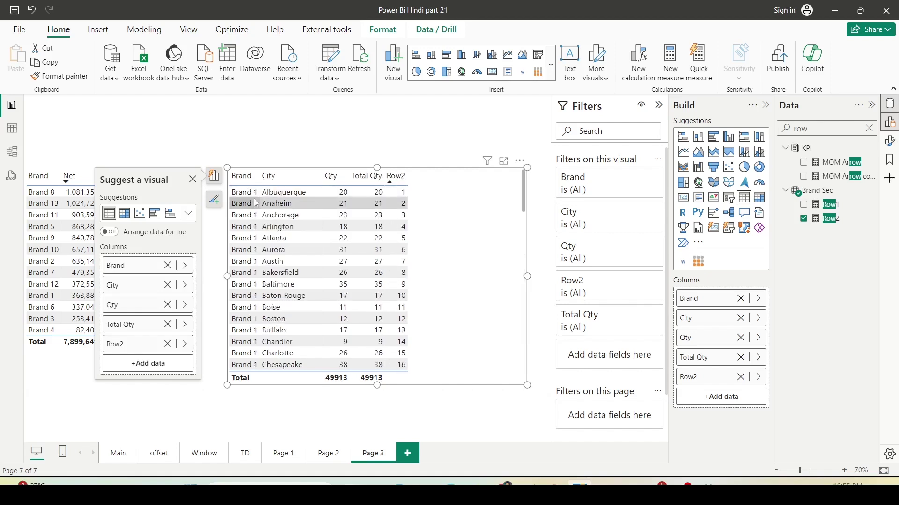
mouse_move(230, 184)
mouse_down()
mouse_move(247, 236)
mouse_move(257, 369)
mouse_up()
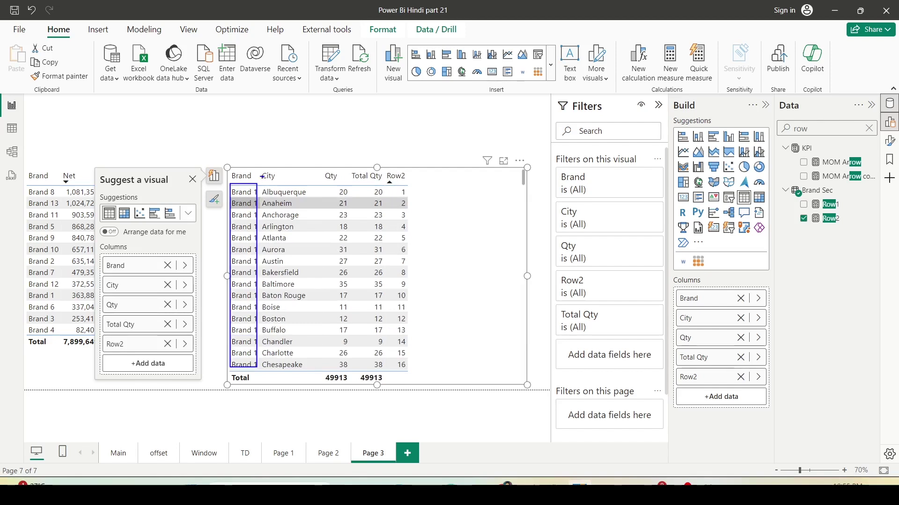
mouse_move(259, 166)
mouse_down()
mouse_move(305, 319)
mouse_move(306, 371)
mouse_up()
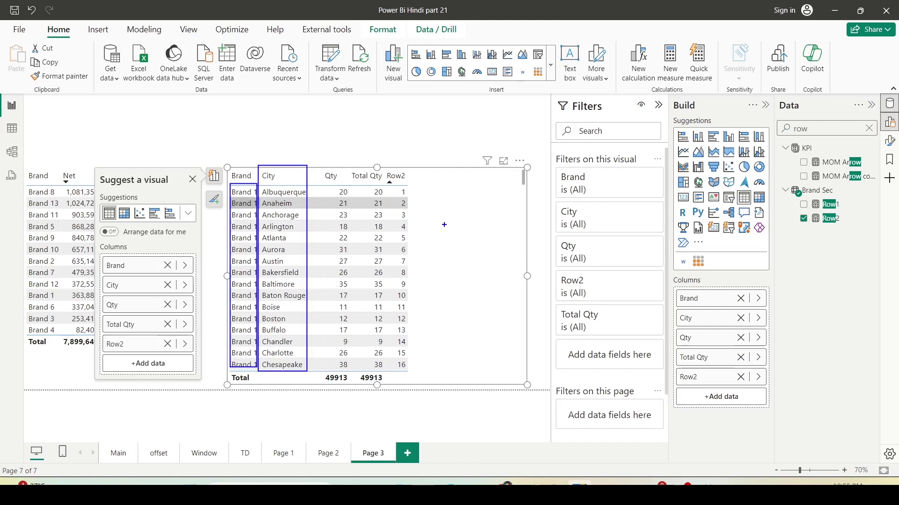
key(Escape)
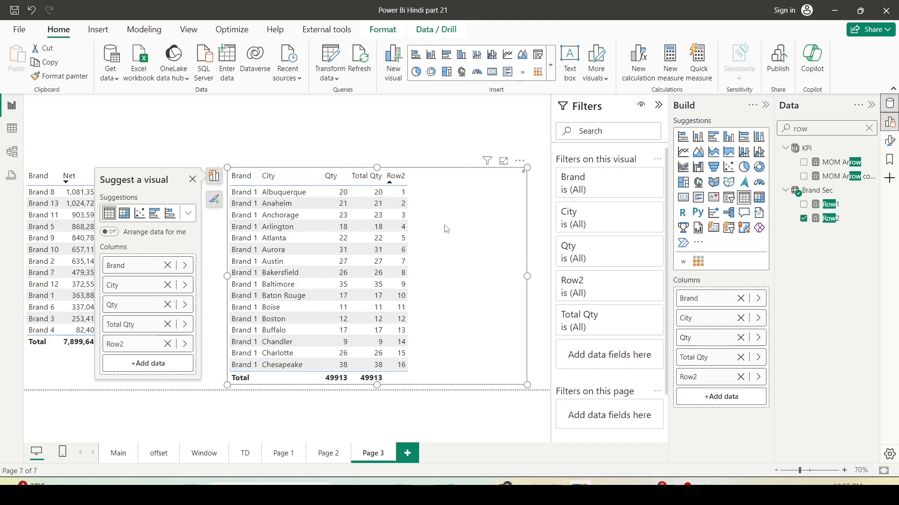
Step: Rename the current report page Row and add a new blank page after it
double_click(373, 454)
text(Row)
key(Return)
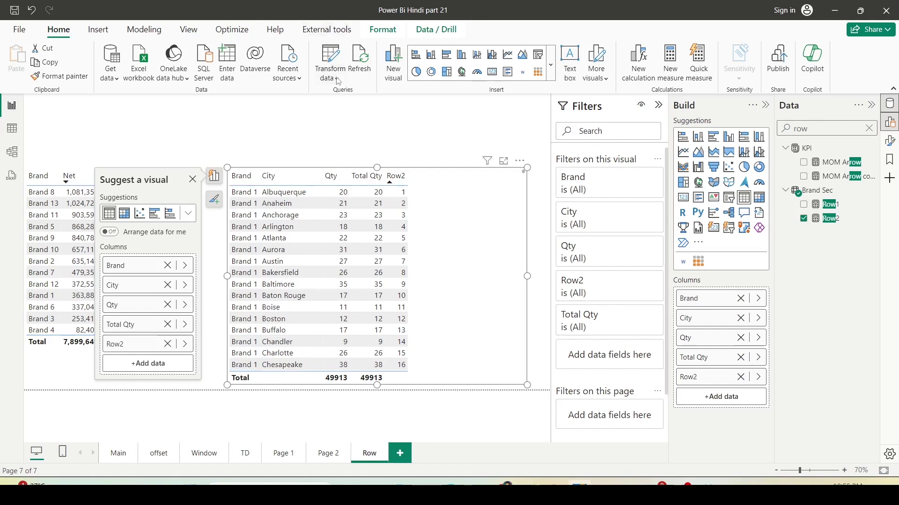
click(404, 452)
Step: Create a table on the new page from the Item Brand and Geography City columns
scroll(796, 207, down, 15)
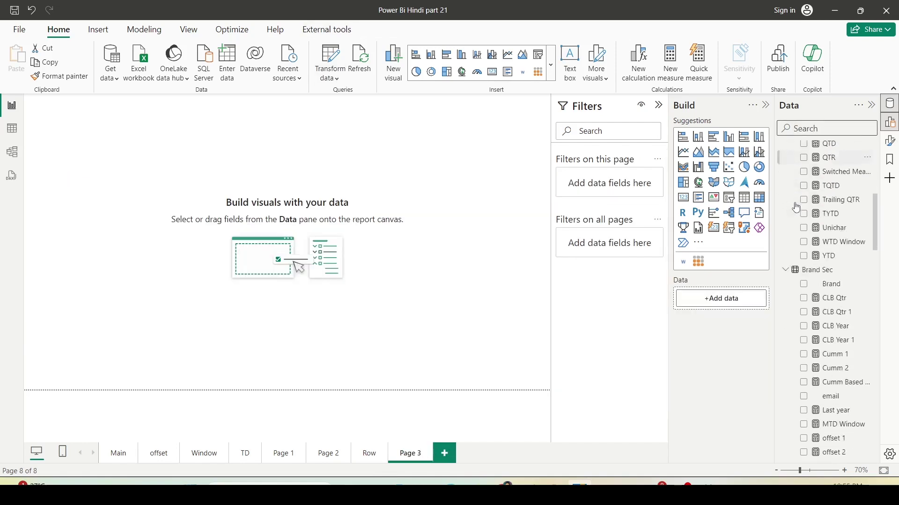
scroll(797, 218, down, 6)
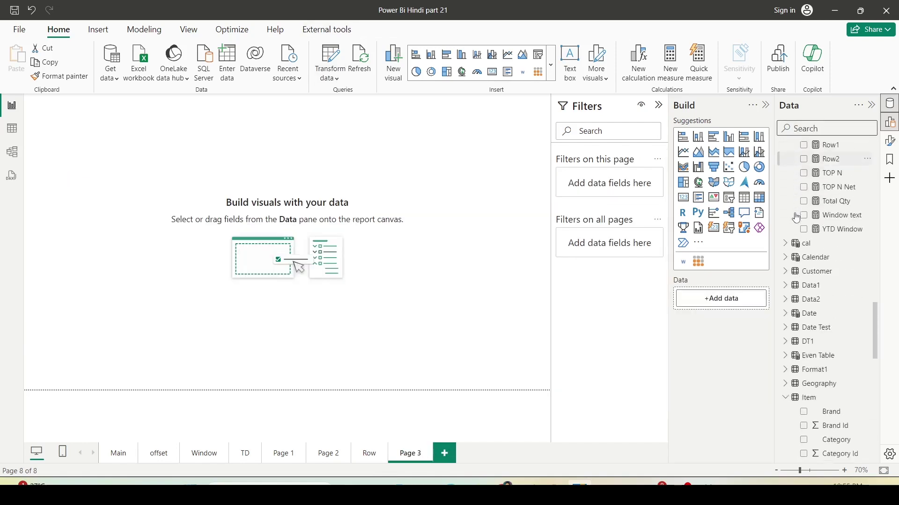
drag(829, 274, 154, 201)
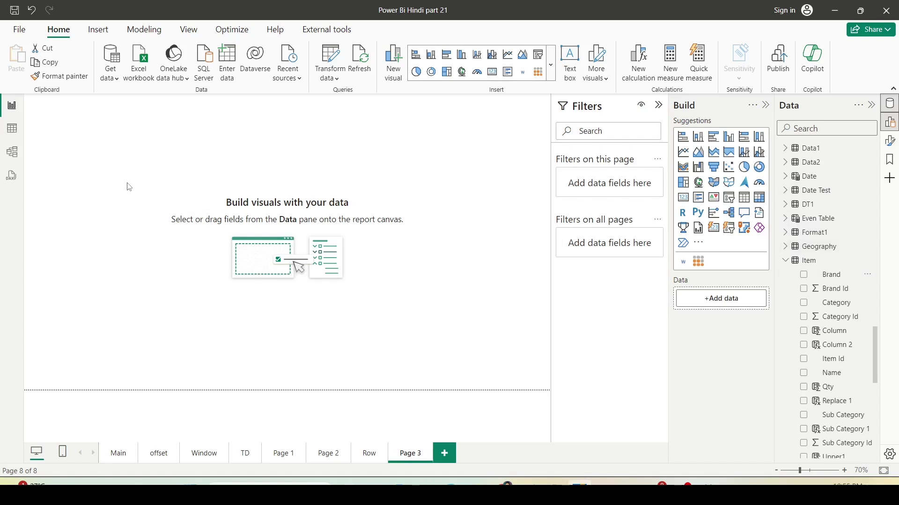
click(785, 246)
drag(834, 286, 374, 240)
Step: Add the Total Qty measure to the Brand and City visual, and convert the resulting bar chart to a widened table
click(813, 129)
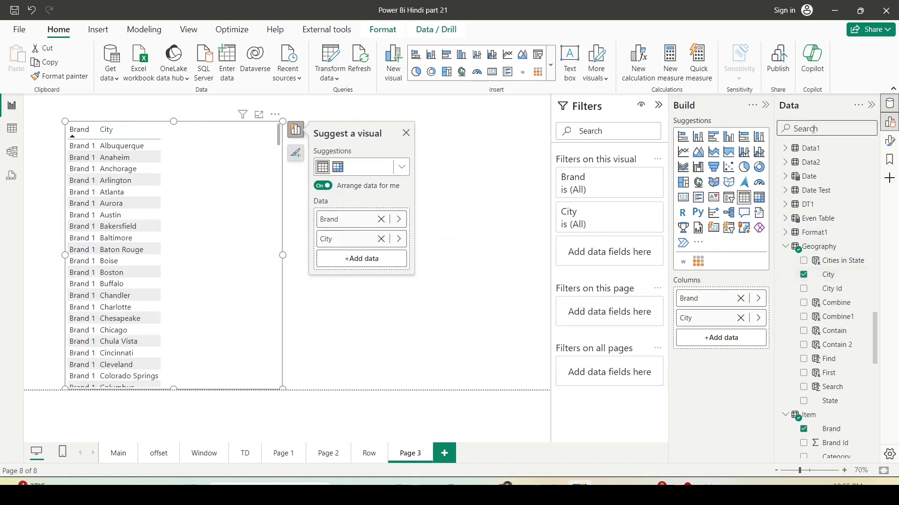
text(total)
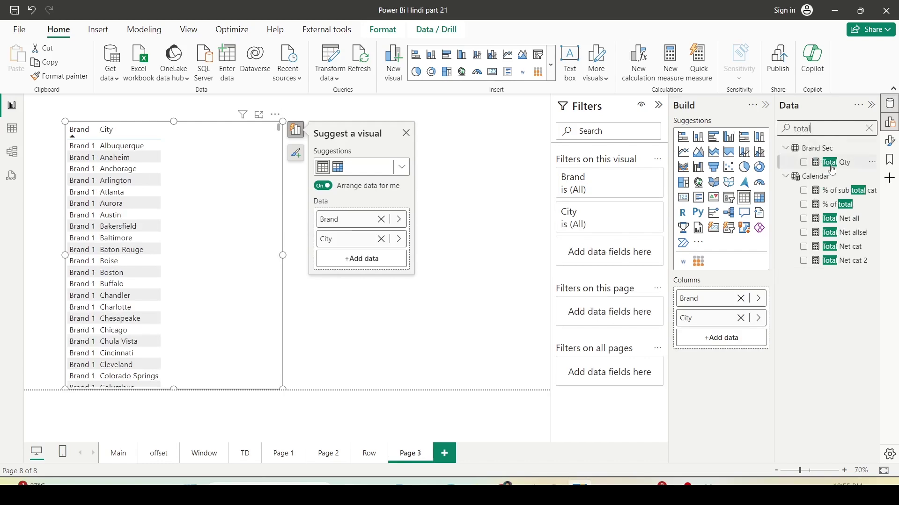
drag(833, 170, 201, 176)
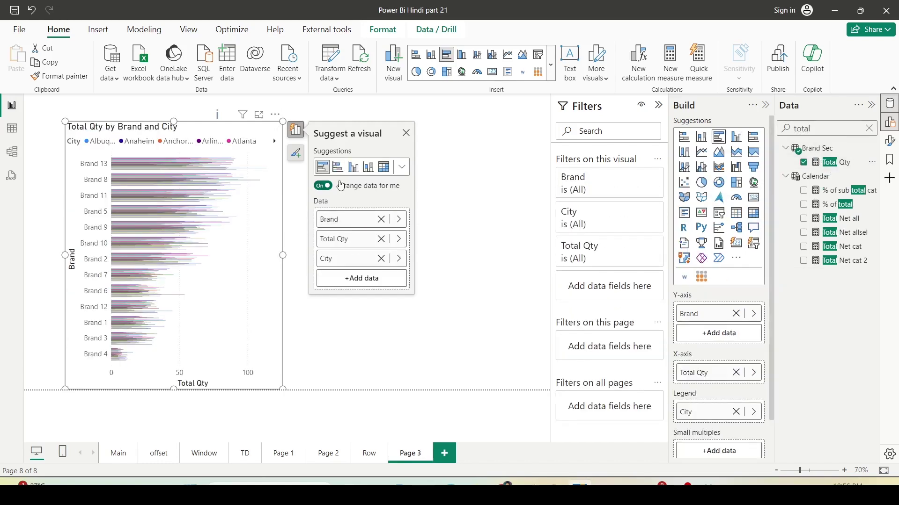
click(401, 167)
click(347, 205)
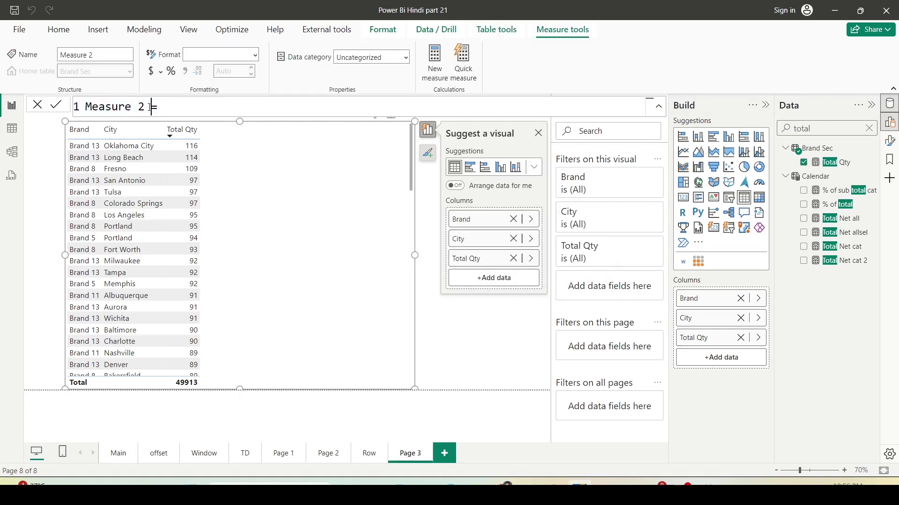
Step: Name the new measure Row 3 and begin its formula with the ROWNUMBER function
drag(149, 107, 85, 107)
text(Ro)
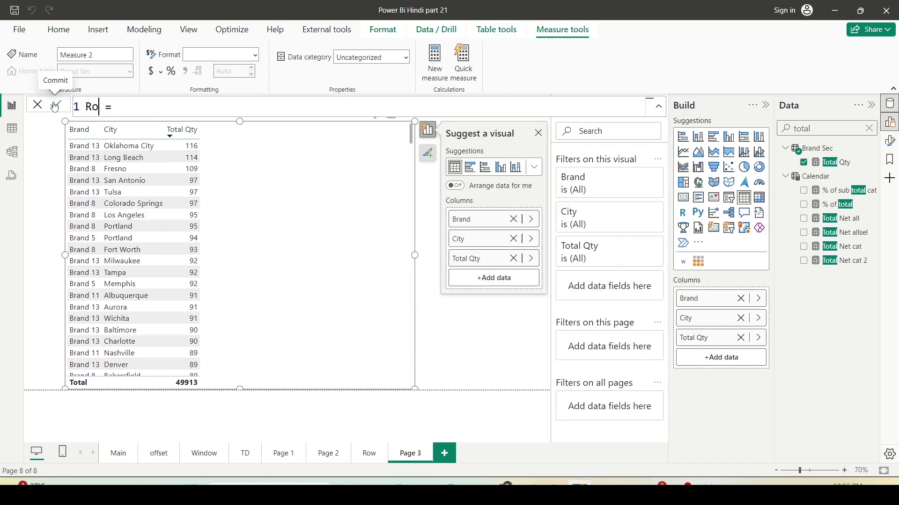
text(w 3)
key(End)
text(row)
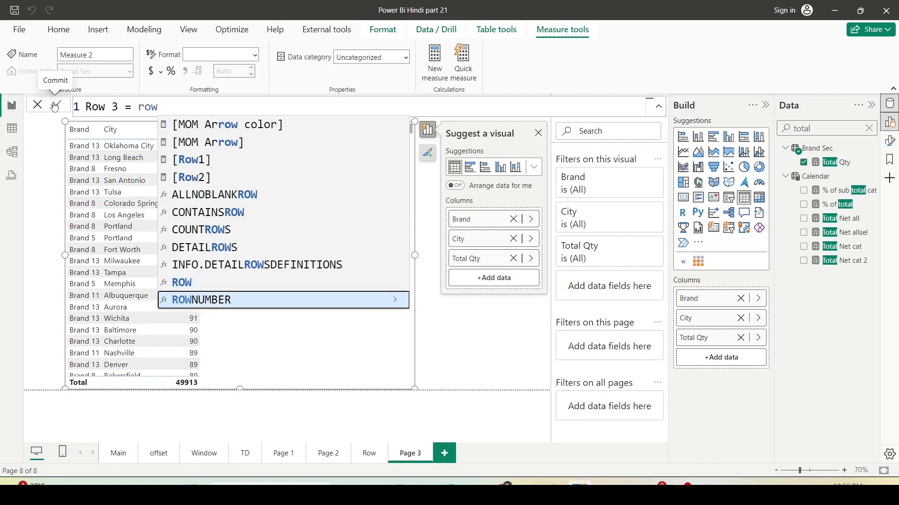
key(Tab)
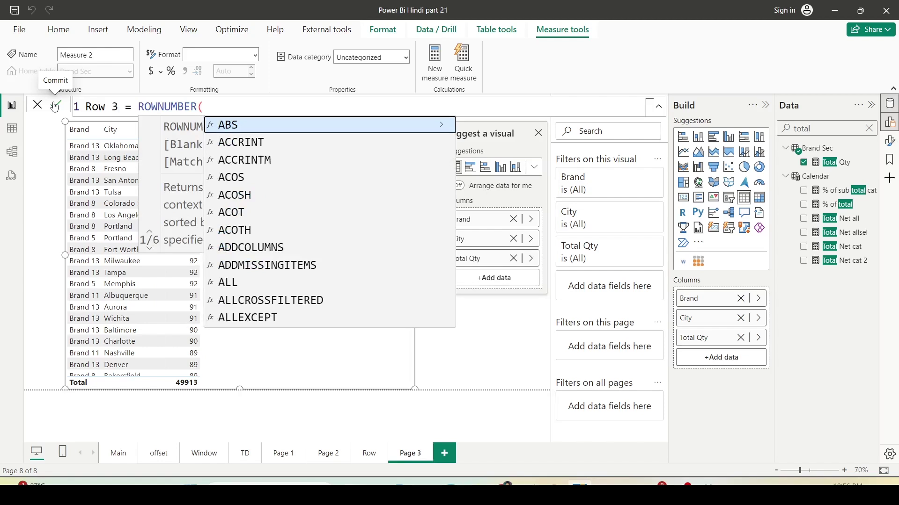
Step: Give ROWNUMBER a SUMMARIZE relation based on ALLSELECTED(Sales)
text(su)
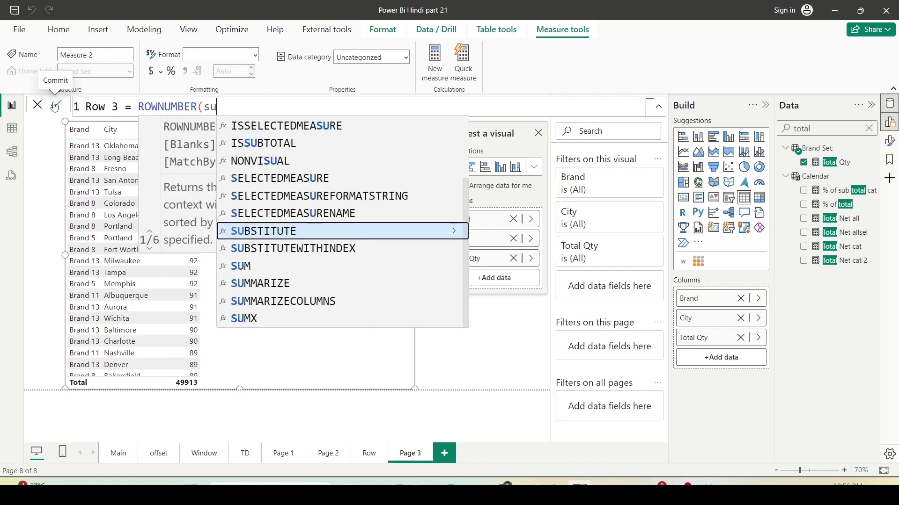
text(mm)
key(Tab)
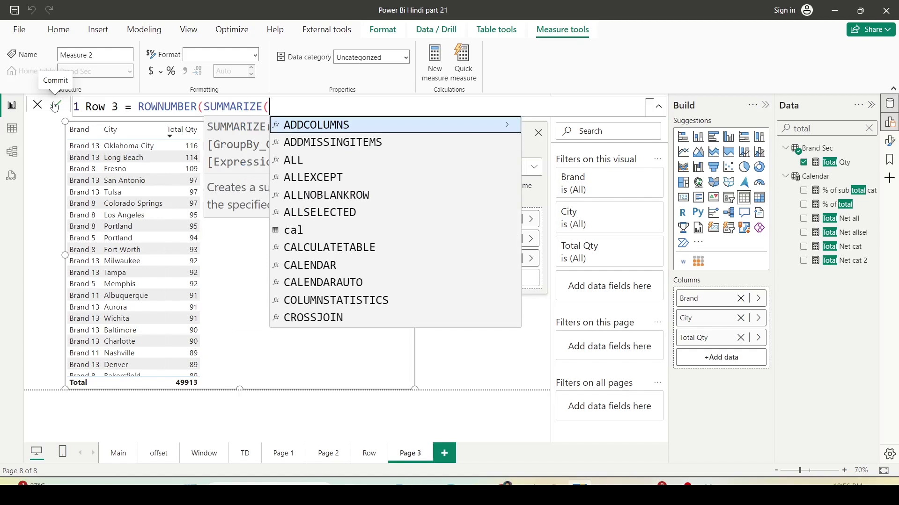
text(alls)
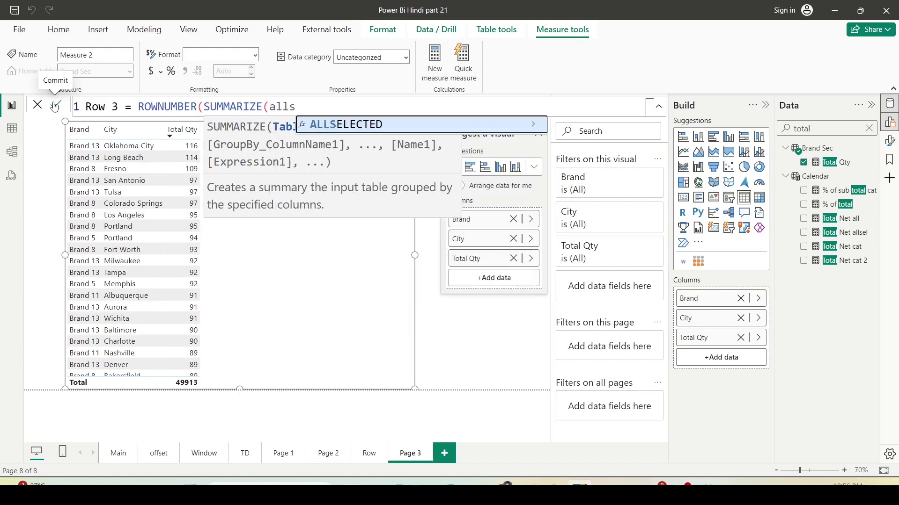
key(Tab)
text(Sales)
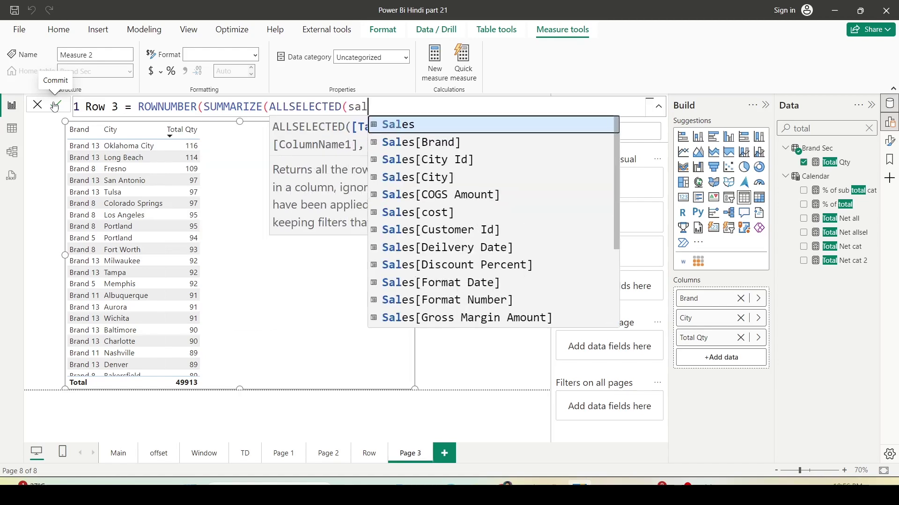
text())
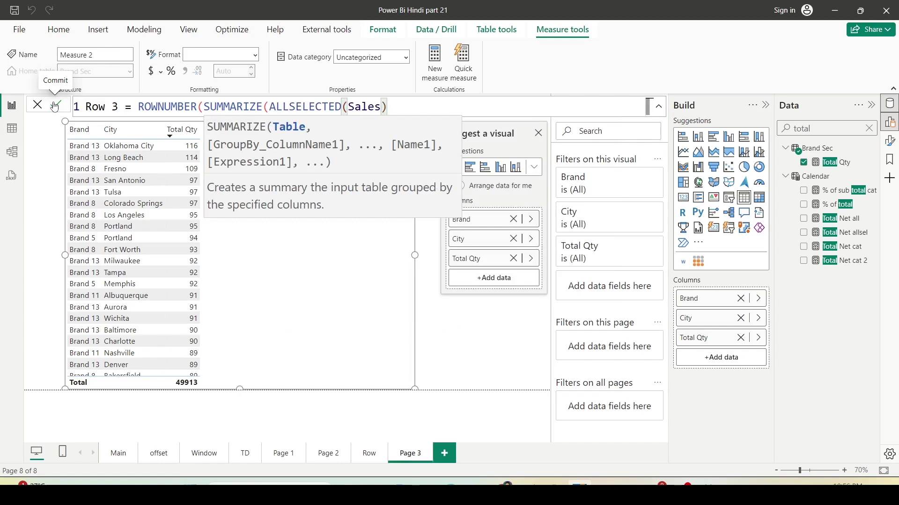
Step: Group the SUMMARIZE table by 'Item'[Brand] and Geography[City], and close the function
text(, ite)
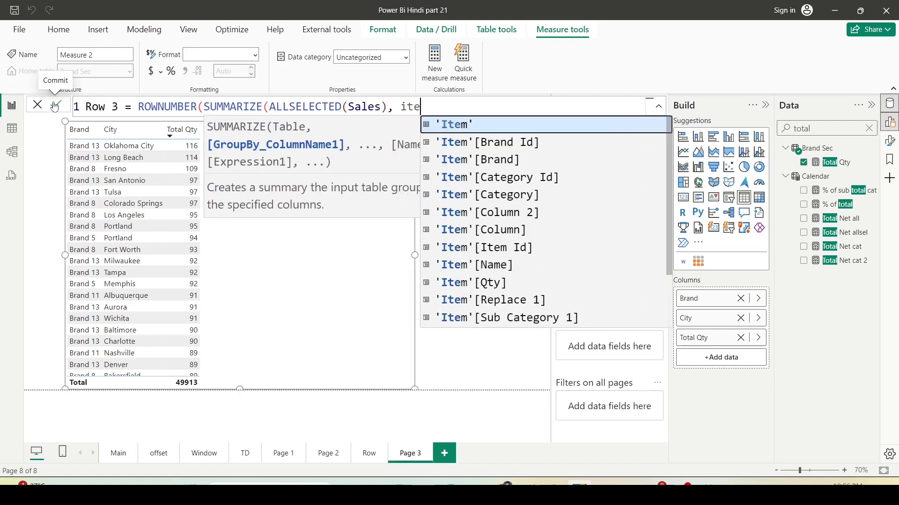
key(Down)
key(Down)
key(Tab)
text(, )
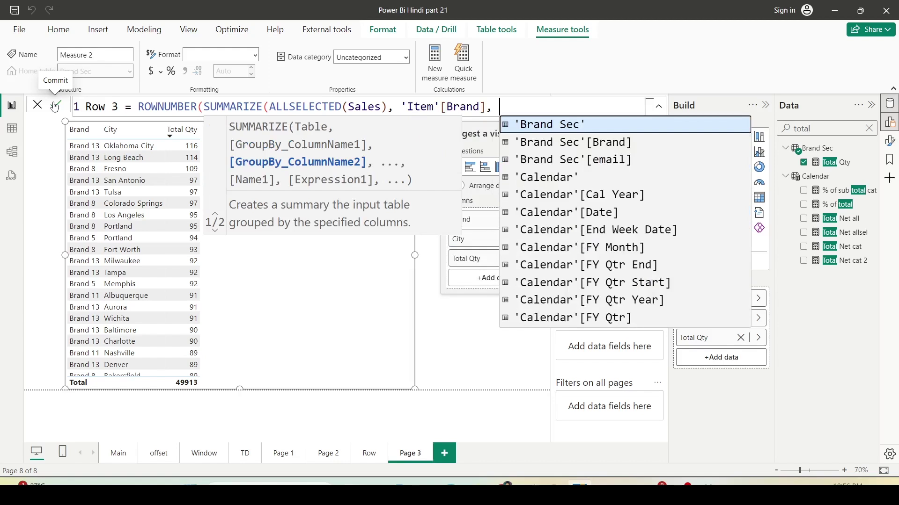
text(ge)
key(Down)
key(Down)
key(Down)
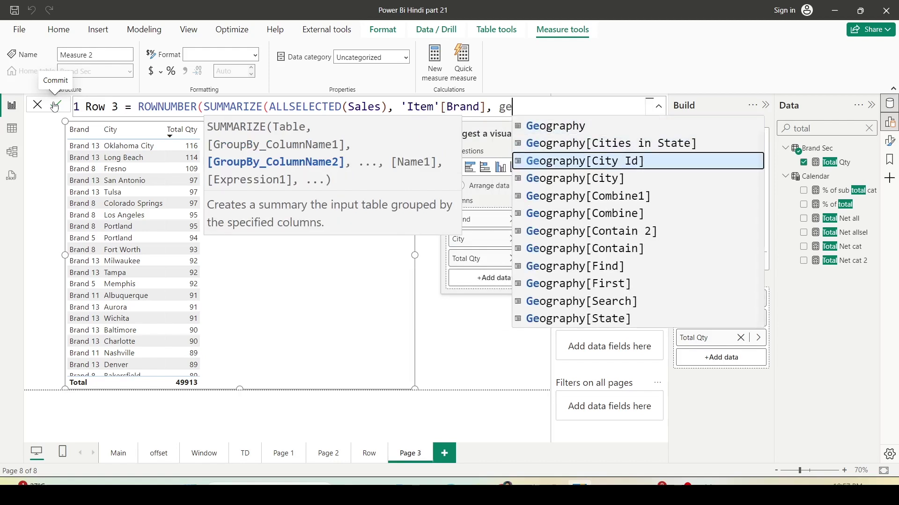
key(Tab)
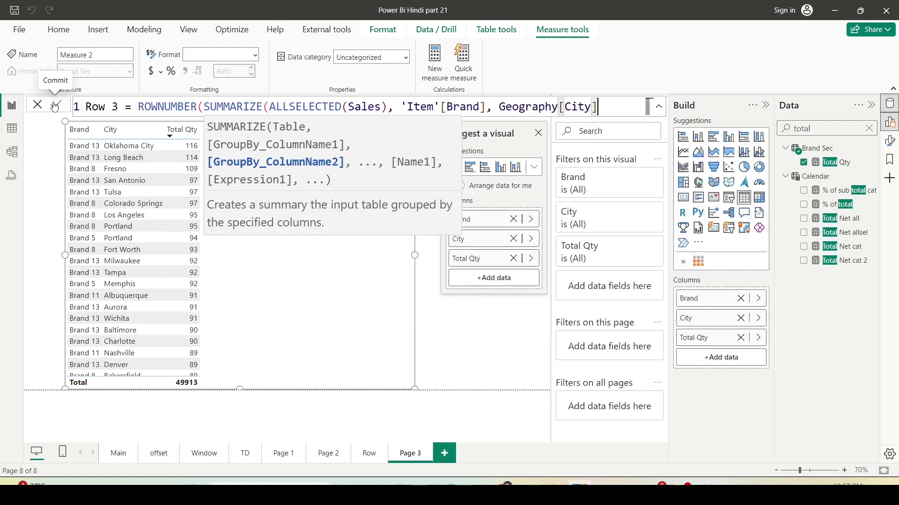
text())
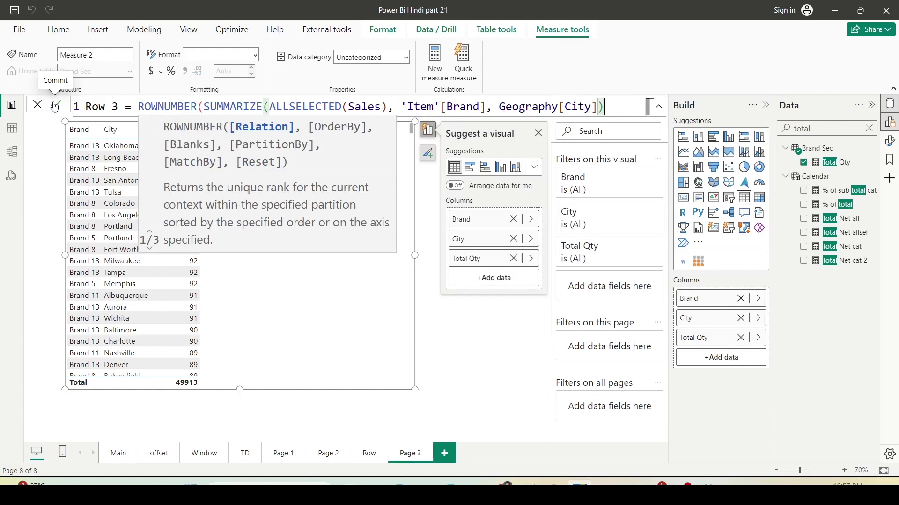
Step: Add ORDERBY([Total Qty]) as the sort argument of ROWNUMBER and commit the Row 3 measure
text(, or)
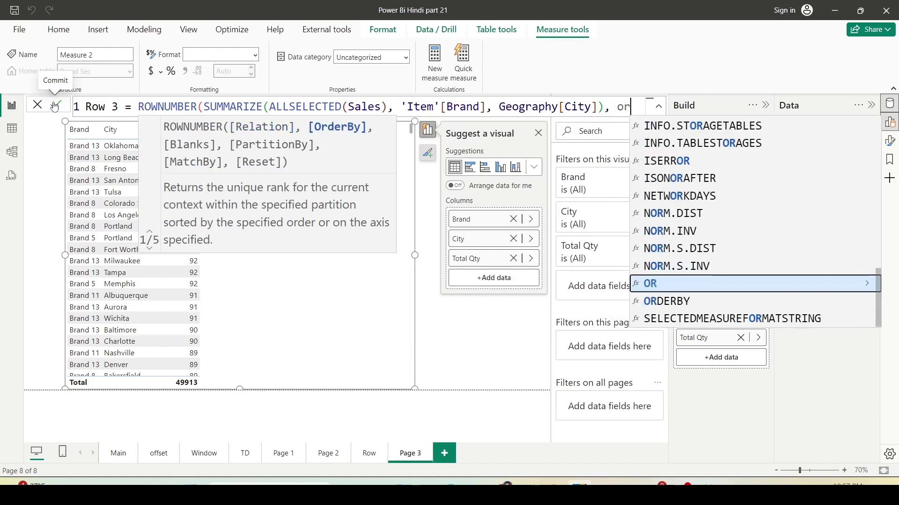
key(Down)
key(Tab)
text(t)
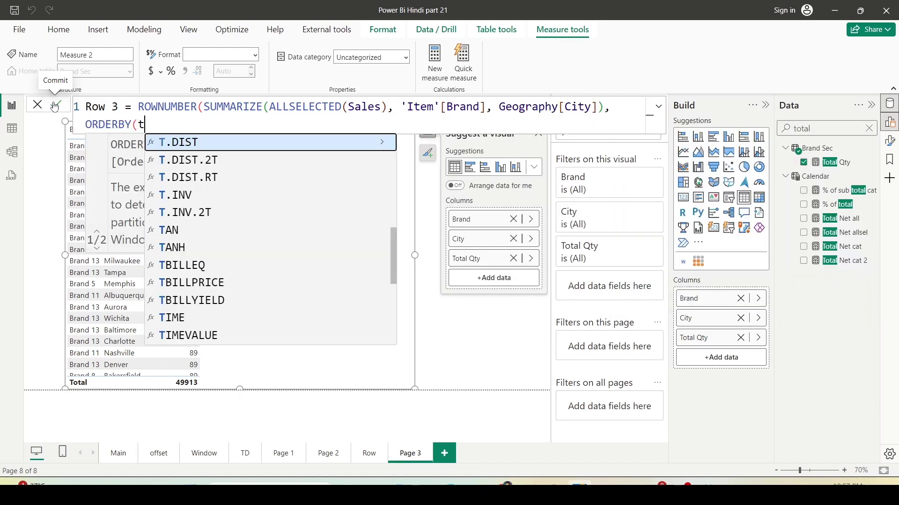
text(otal)
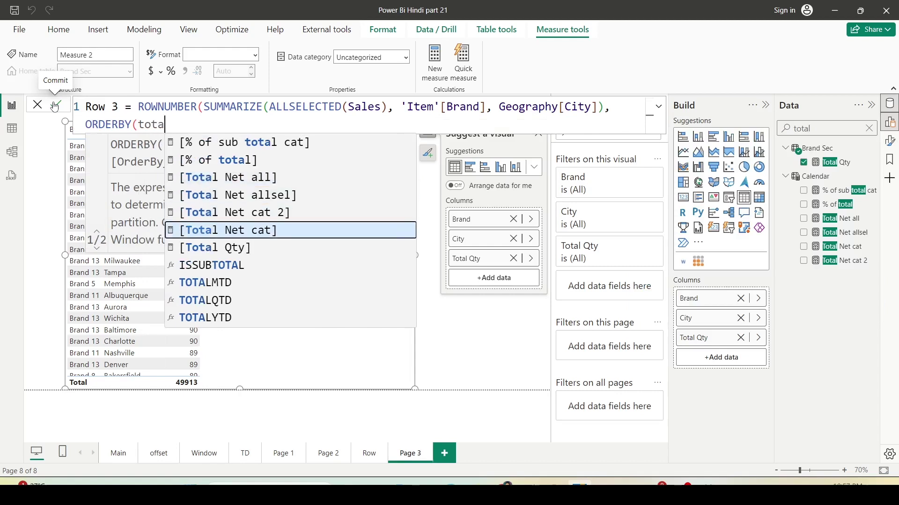
key(BackSpace)
key(BackSpace)
key(BackSpace)
key(BackSpace)
key(BackSpace)
text([Total Qty])))
click(54, 105)
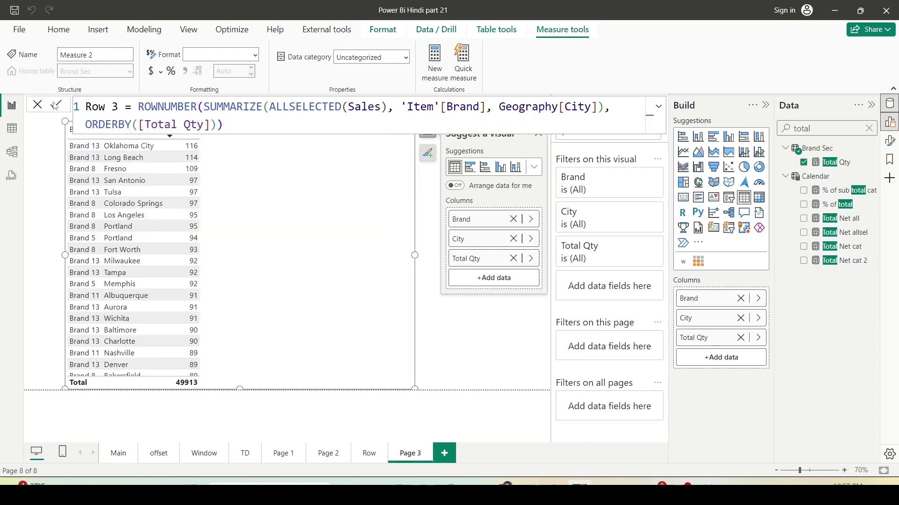
Step: Find the Row 3 measure in the field list by searching for row, and add it to the Brand and City table
double_click(827, 129)
text(ro)
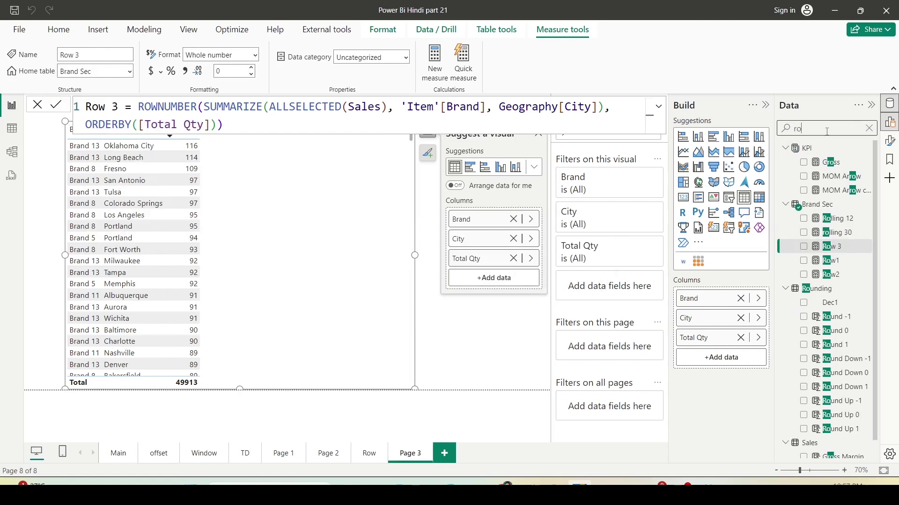
scroll(828, 266, down, 1)
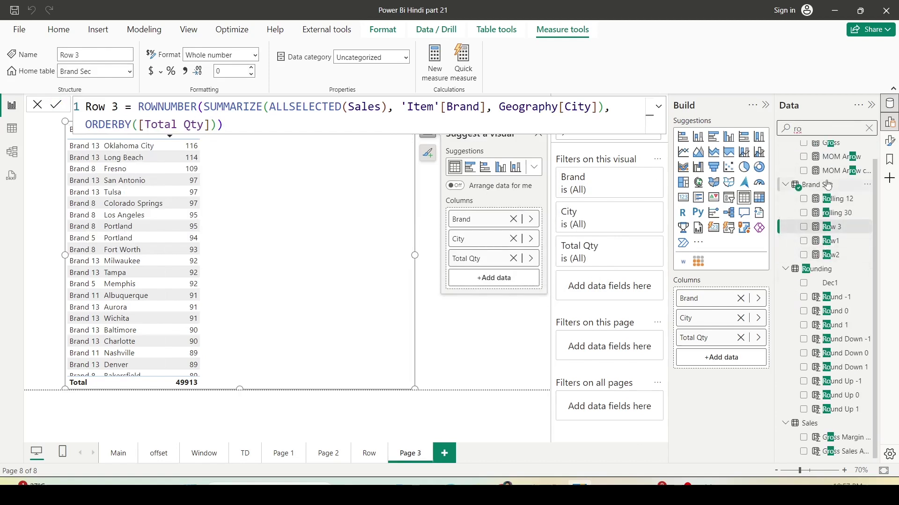
scroll(824, 197, up, 1)
text(w)
click(803, 204)
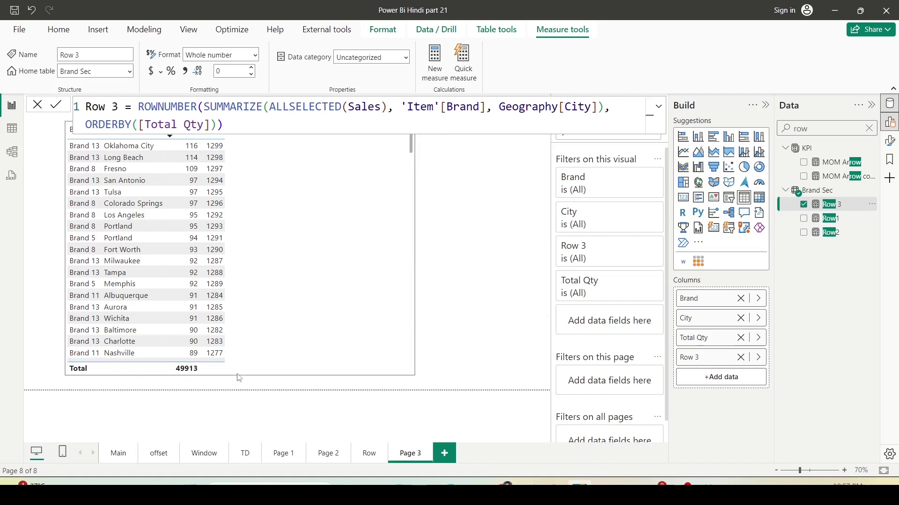
Step: Sort the table by Row 3 in ascending order and check the numbering of rows that share the same Total Qty
click(279, 302)
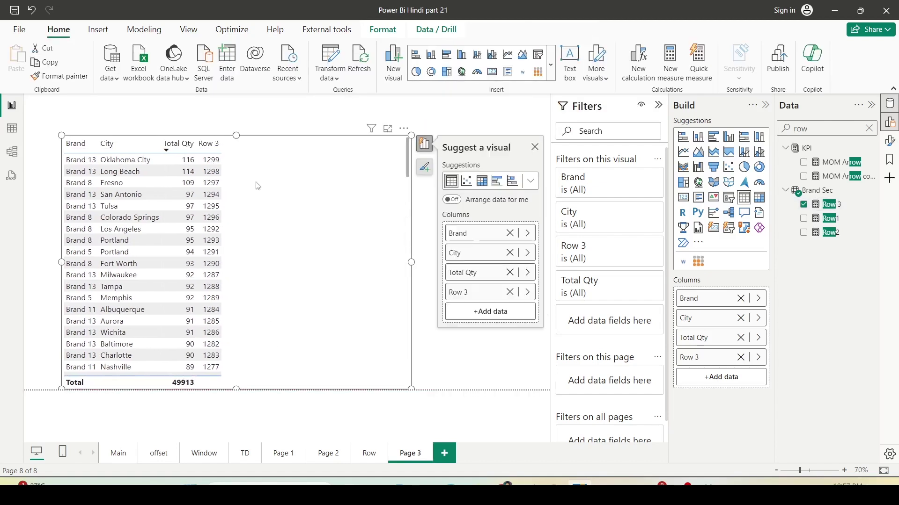
click(207, 155)
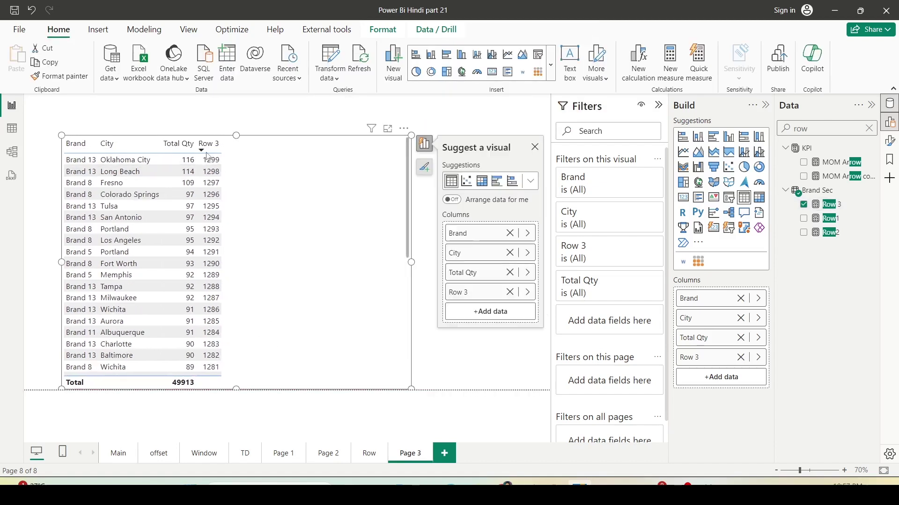
click(207, 155)
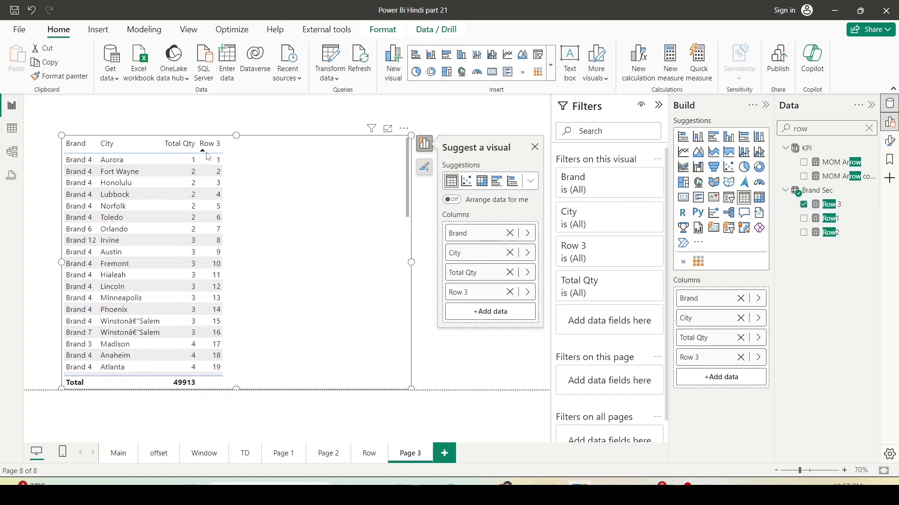
scroll(212, 200, down, 15)
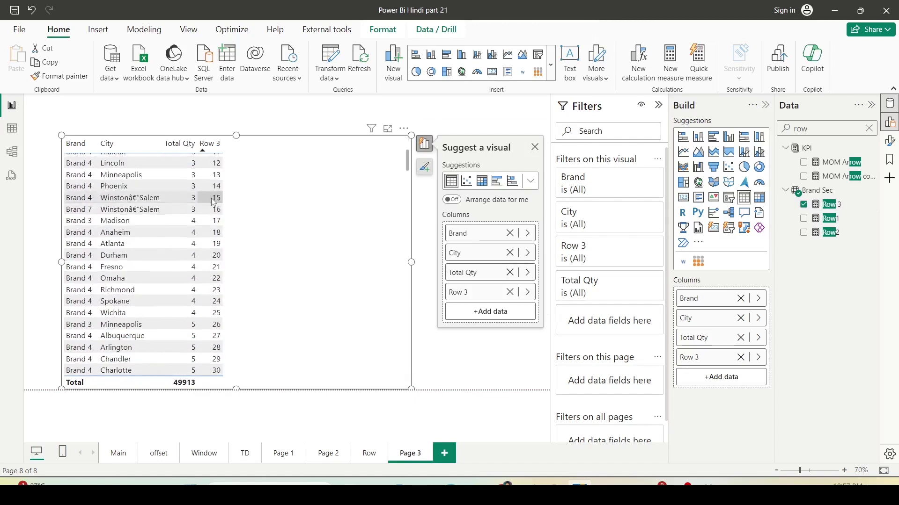
scroll(214, 203, down, 4)
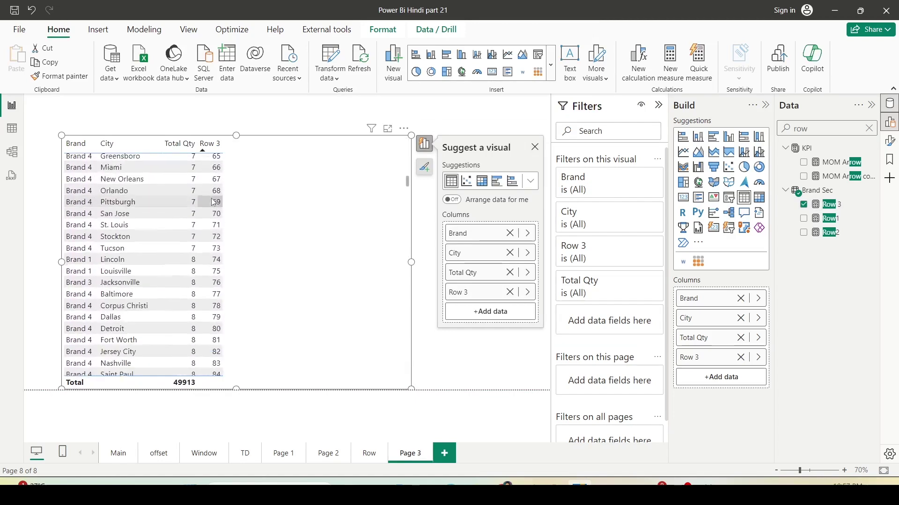
scroll(214, 202, up, 19)
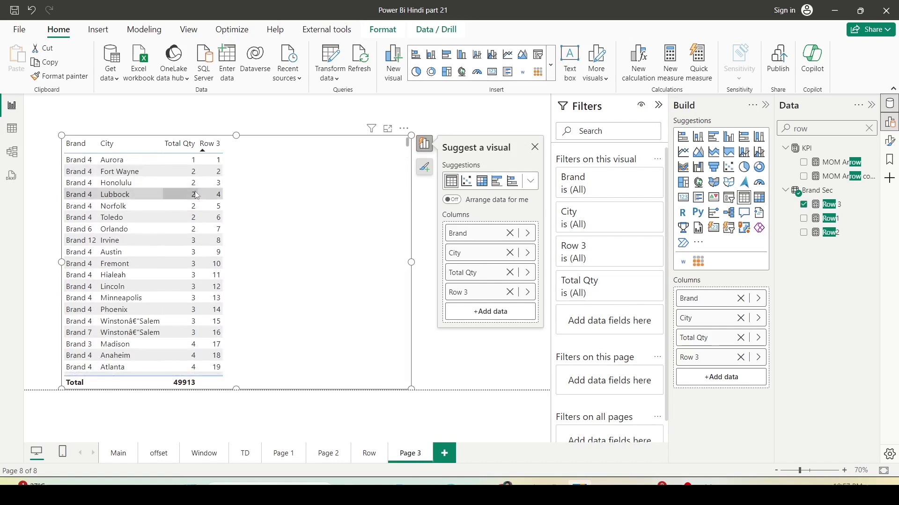
mouse_move(170, 167)
mouse_down()
mouse_move(202, 208)
mouse_move(202, 225)
mouse_up()
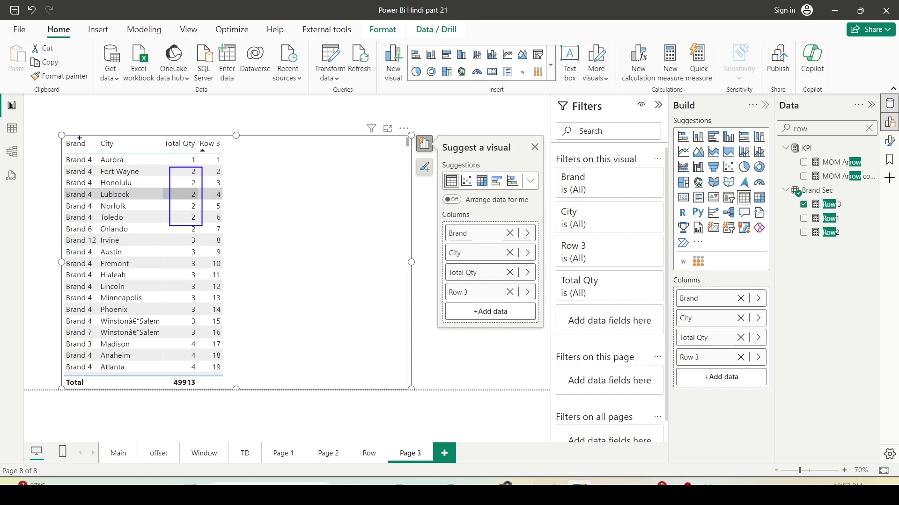
key(Escape)
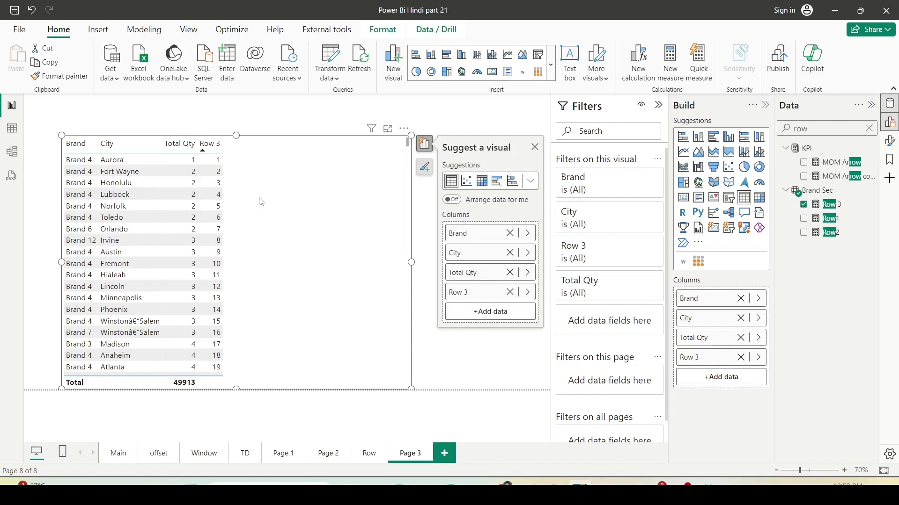